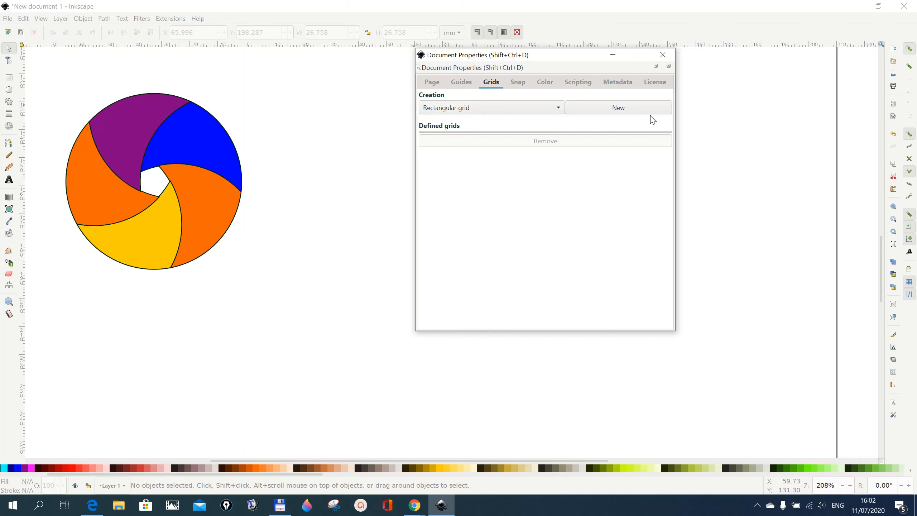
- Create a rectangular page grid with horizontal and vertical spacing of 10 px
{"action": "left_click", "coordinate": [613, 115]}
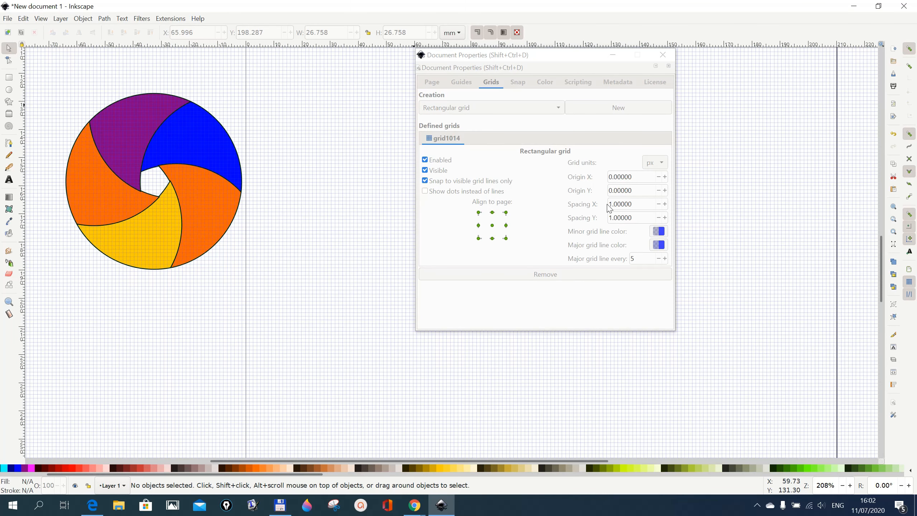
{"action": "left_click", "coordinate": [611, 205]}
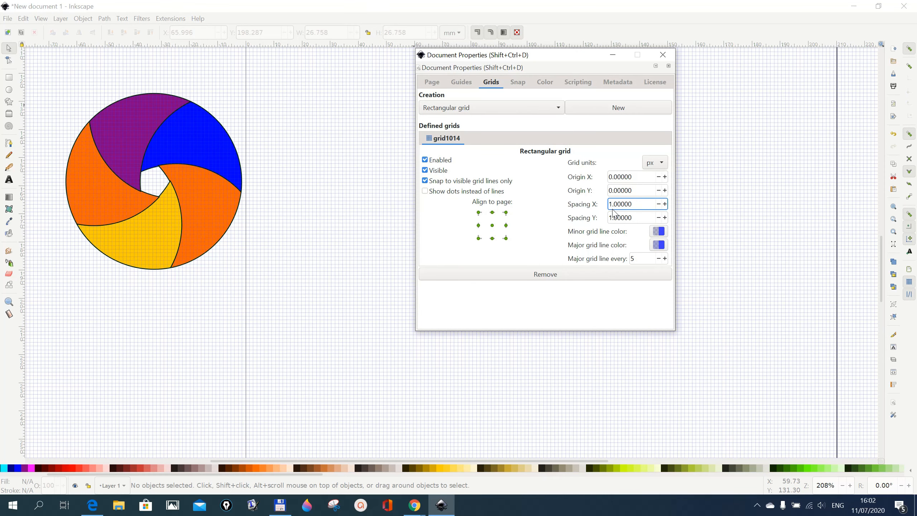
{"action": "type", "text": "0"}
{"action": "left_click", "coordinate": [612, 218]}
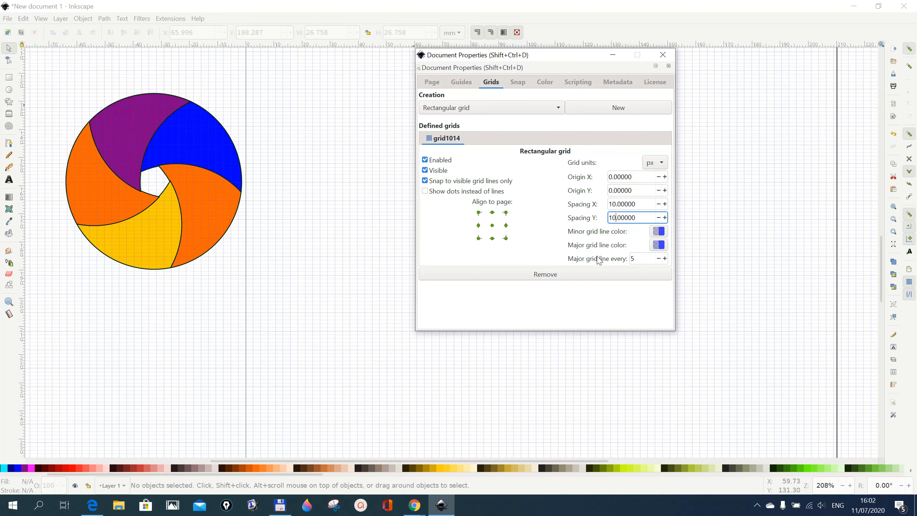
- Raise the alpha of the major grid line colour to 99 and close the document properties
{"action": "left_click", "coordinate": [657, 247]}
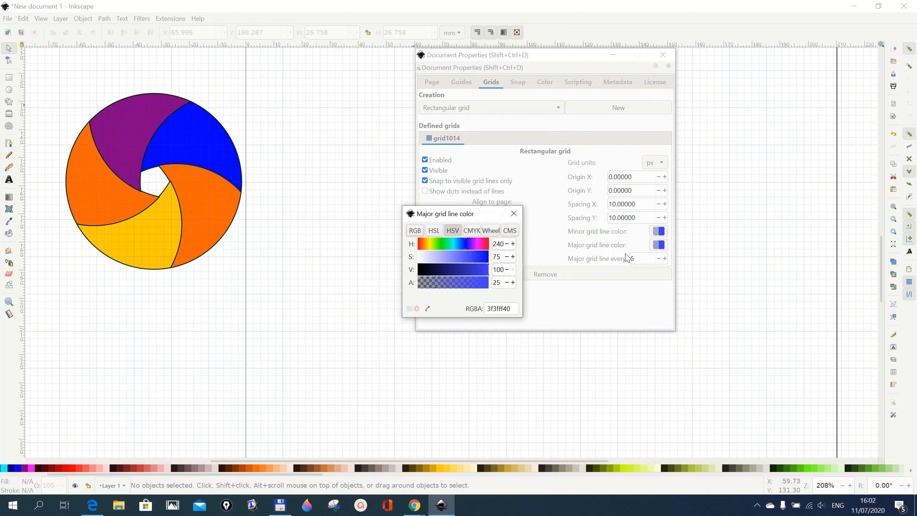
{"action": "left_click", "coordinate": [484, 288]}
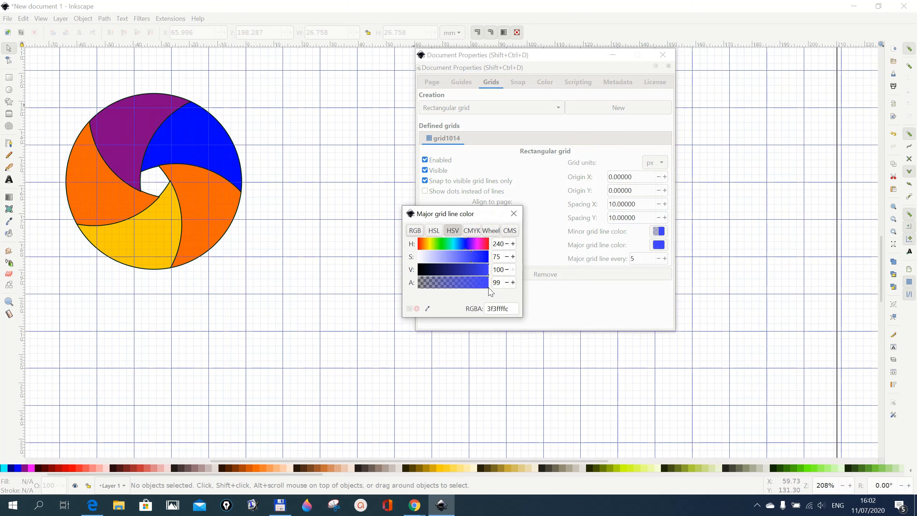
{"action": "left_click", "coordinate": [488, 287]}
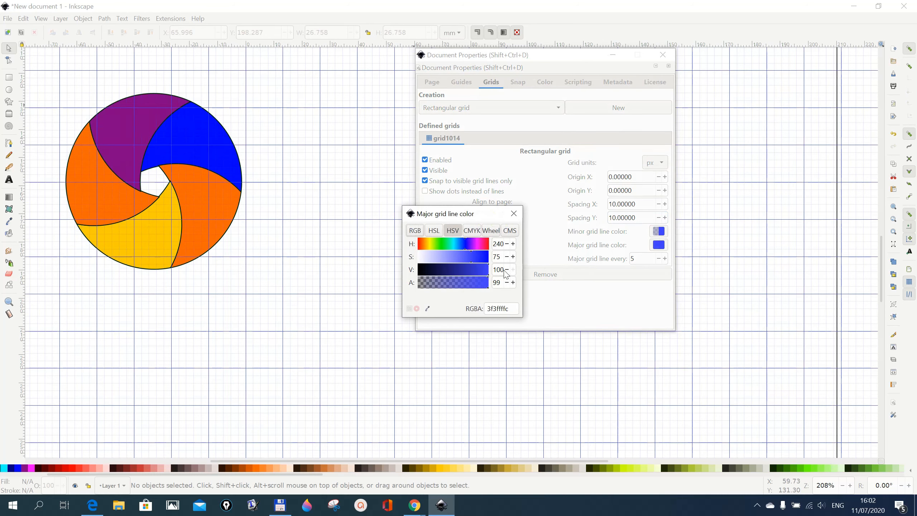
{"action": "left_click", "coordinate": [513, 214]}
{"action": "left_click", "coordinate": [662, 54]}
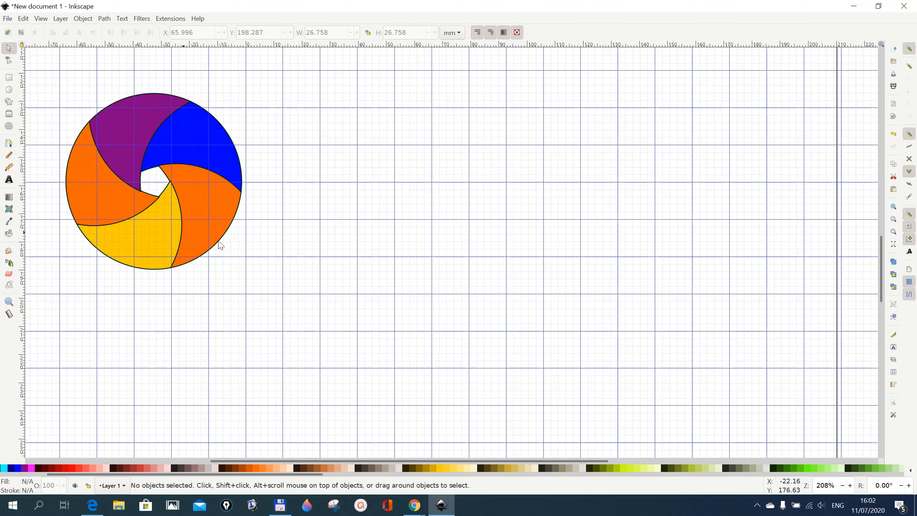
- Draw a square about 26.5 mm wide, centred on a major grid intersection in the empty page area beside the coloured wheel
{"action": "left_click", "coordinate": [9, 79]}
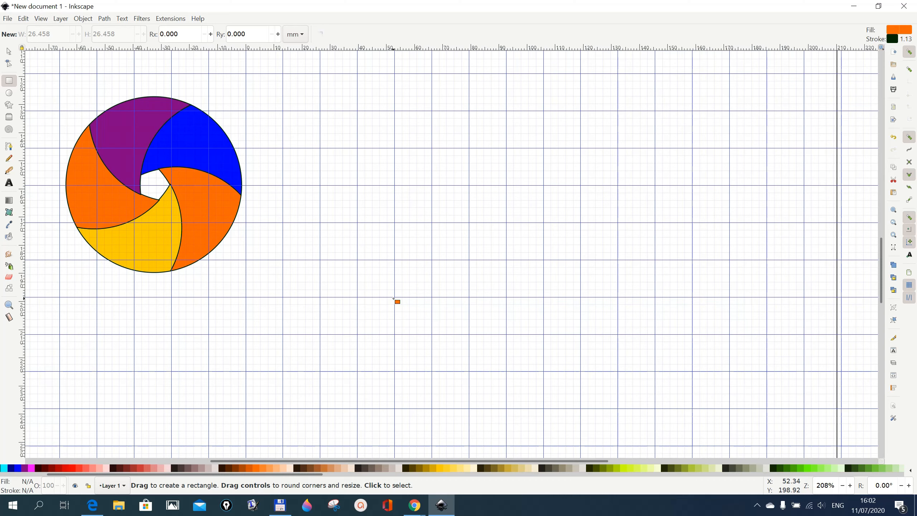
{"action": "key", "text": "shift"}
{"action": "left_click_drag", "start_coordinate": [394, 298], "coordinate": [432, 334]}
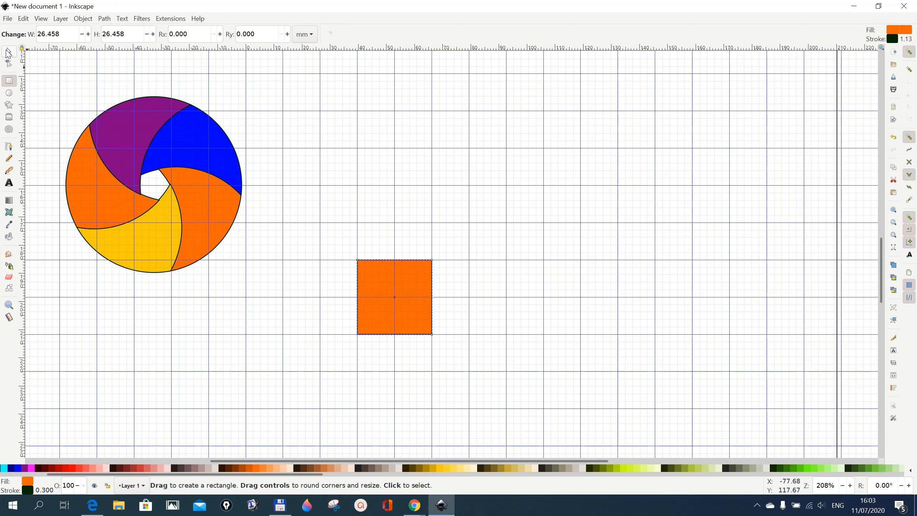
- Duplicate the orange square in place and recolour the copy, ending with a red fill
{"action": "left_click", "coordinate": [8, 53]}
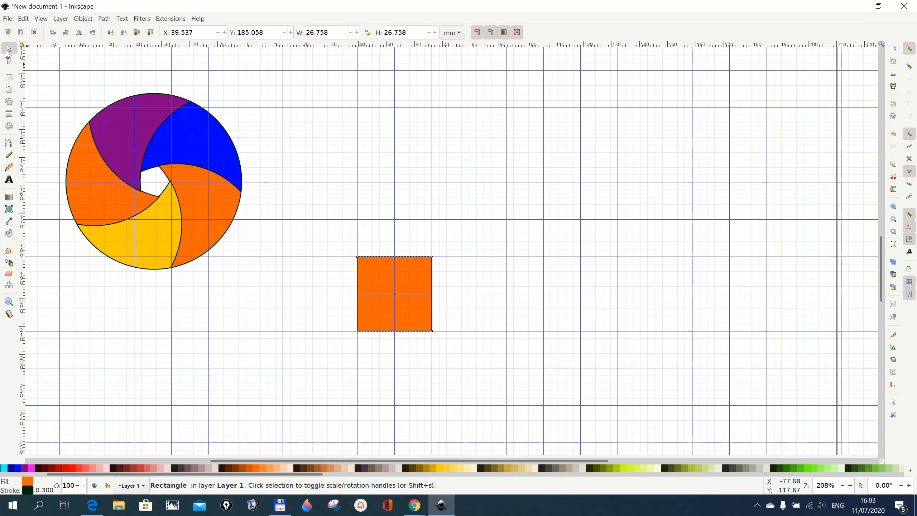
{"action": "left_click", "coordinate": [24, 19]}
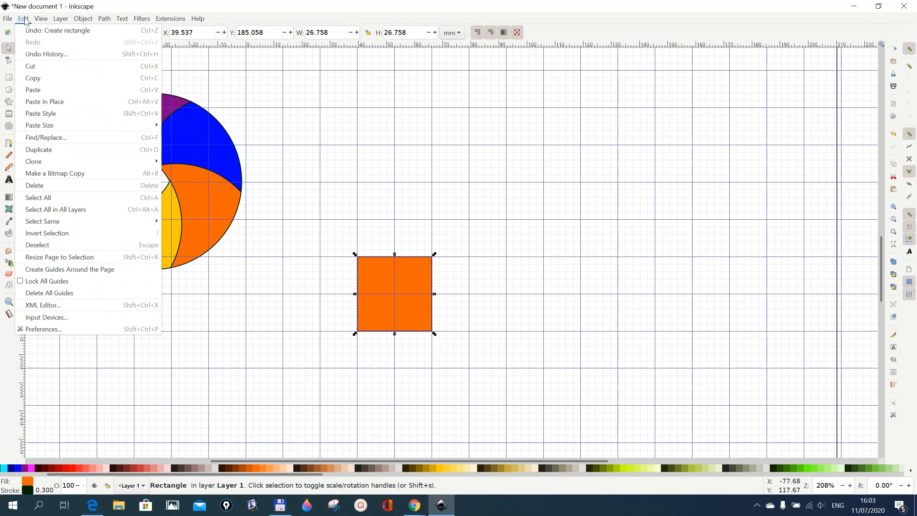
{"action": "left_click", "coordinate": [51, 151]}
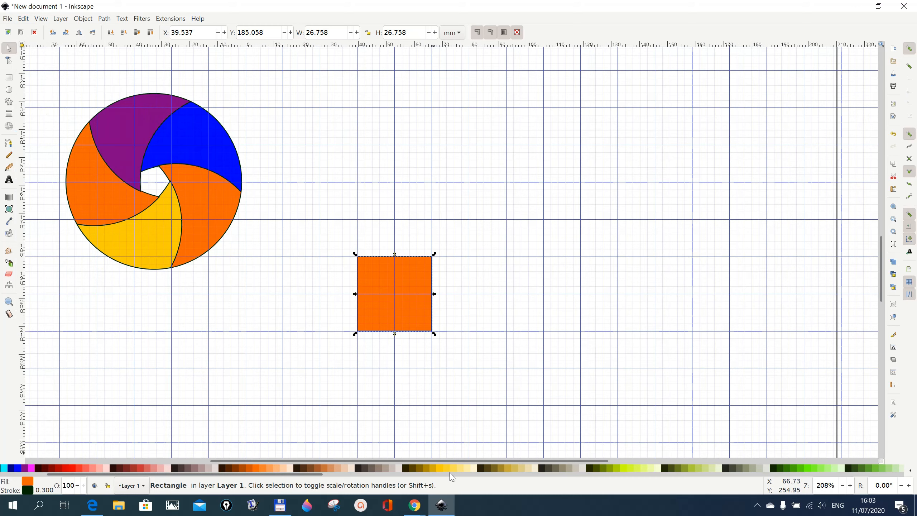
{"action": "left_click", "coordinate": [439, 469]}
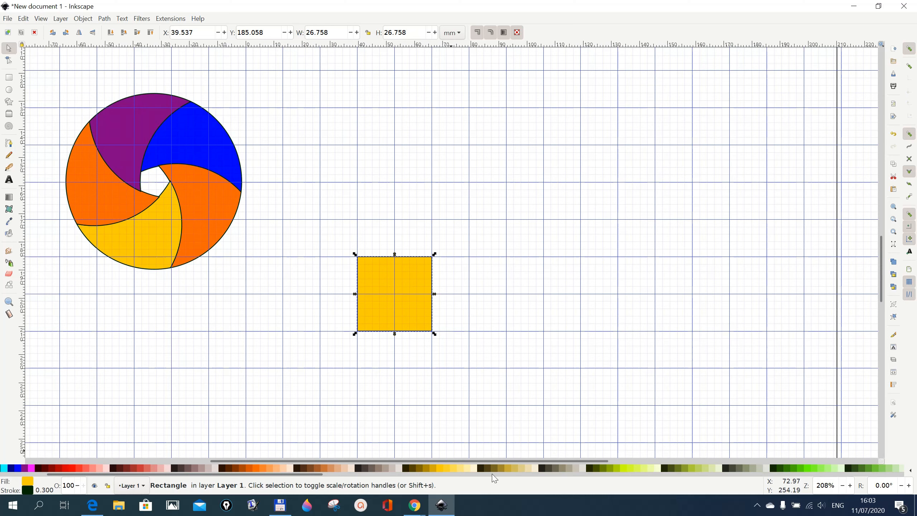
{"action": "left_click", "coordinate": [601, 469]}
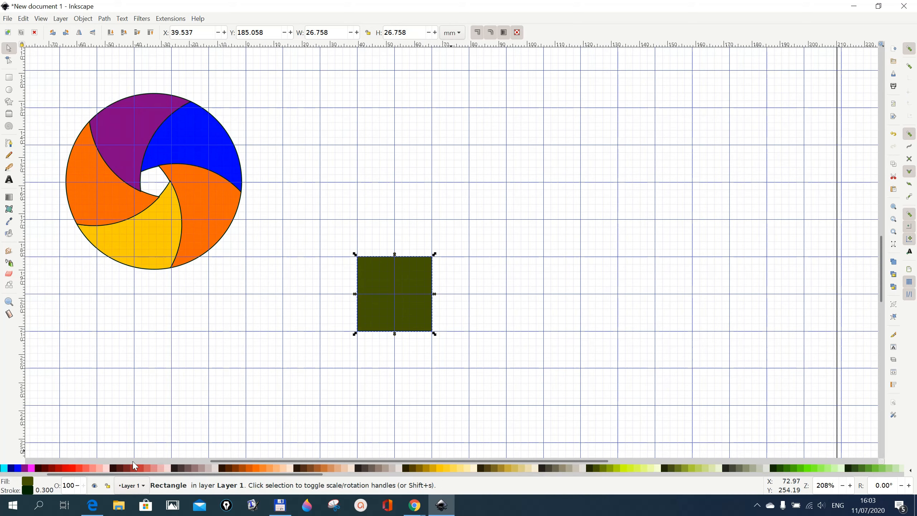
{"action": "left_click", "coordinate": [143, 469]}
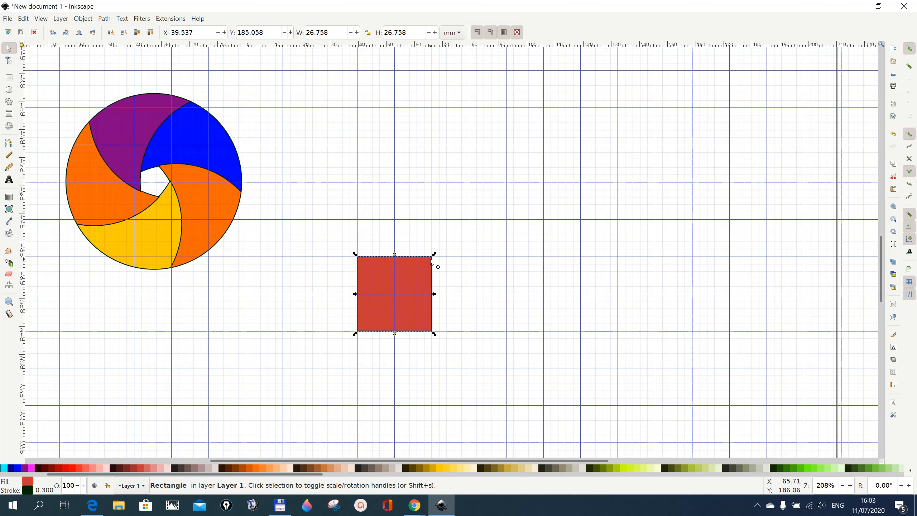
- Move the red square's rotation centre to its upper-left corner and hide the page grid
{"action": "left_click", "coordinate": [416, 318]}
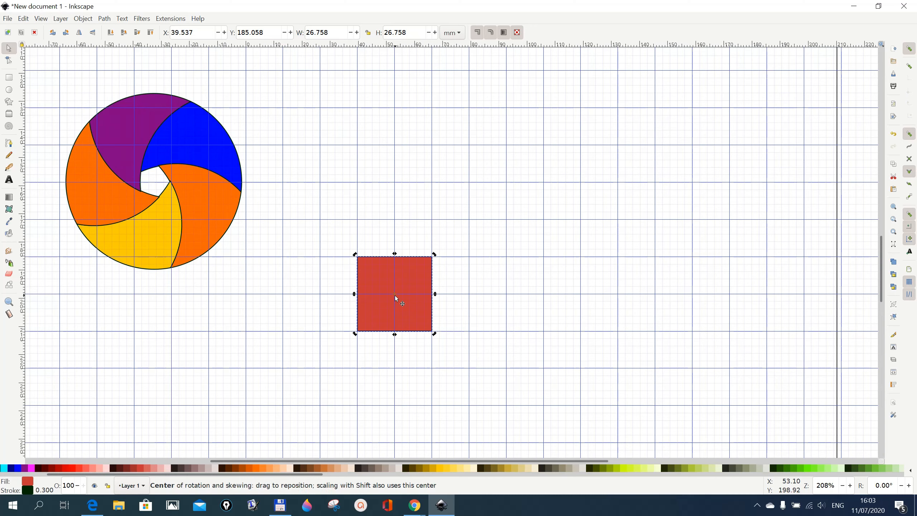
{"action": "left_click_drag", "start_coordinate": [395, 294], "coordinate": [360, 260]}
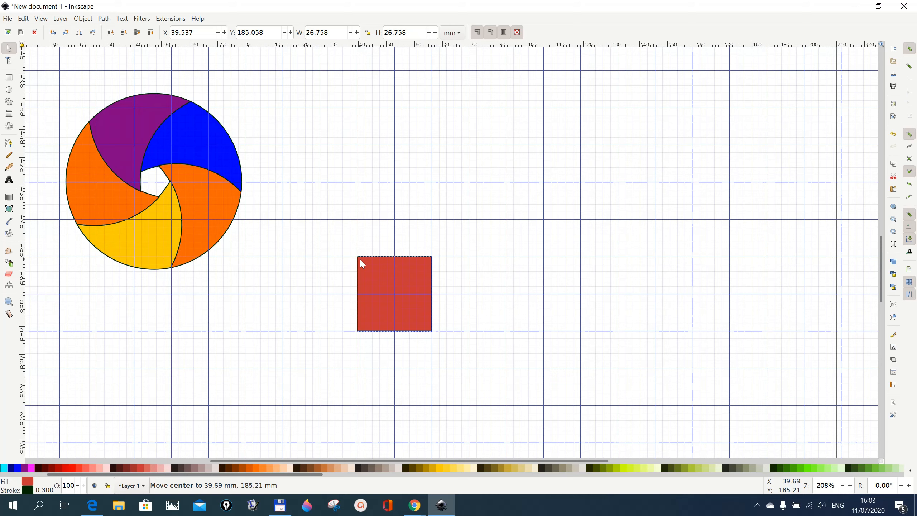
{"action": "left_click_drag", "start_coordinate": [360, 260], "coordinate": [360, 260]}
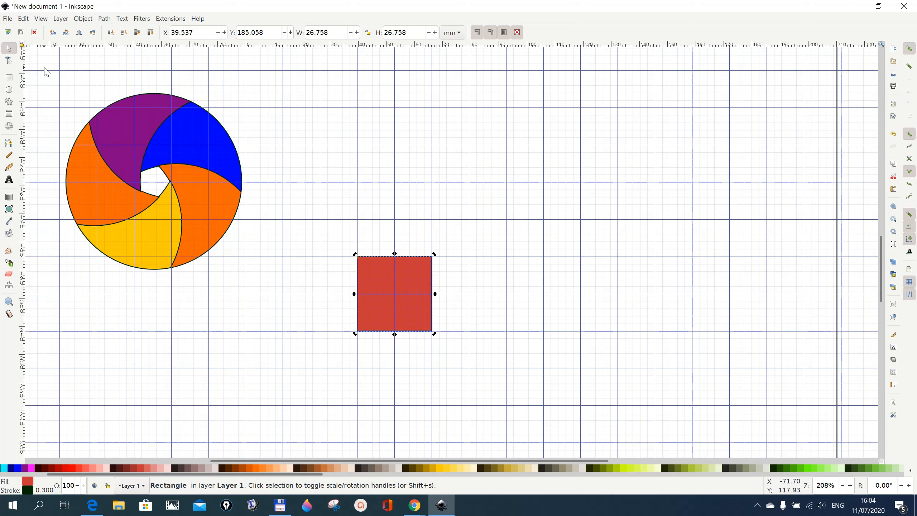
{"action": "left_click", "coordinate": [42, 20]}
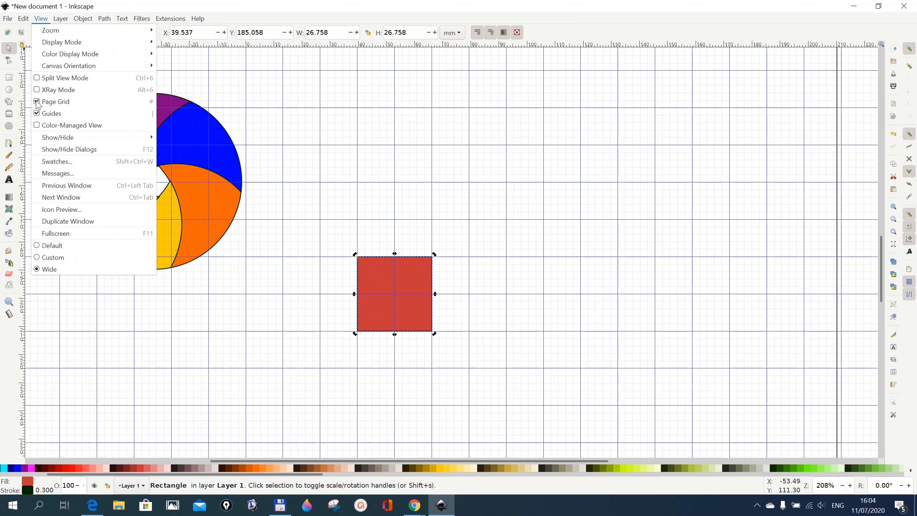
{"action": "left_click", "coordinate": [54, 101]}
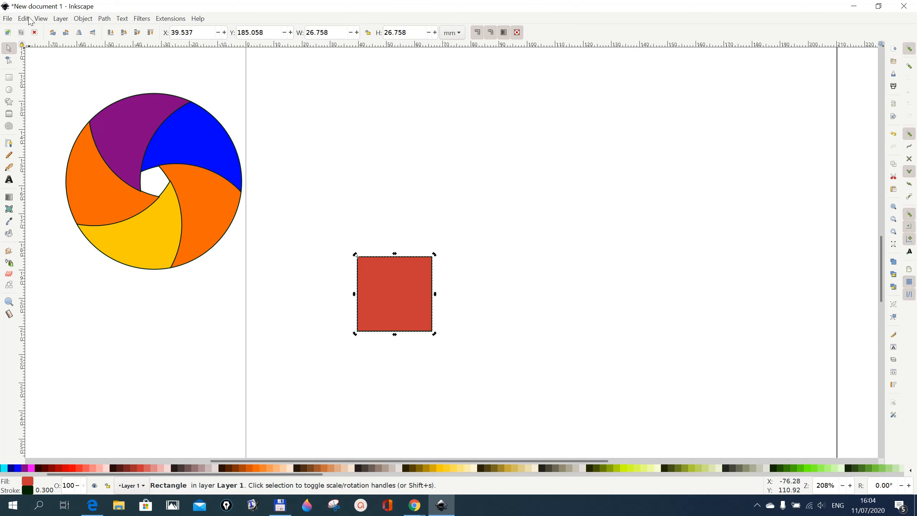
- Rotate the red square 72° clockwise with the Transform command and deselect it
{"action": "left_click", "coordinate": [77, 19]}
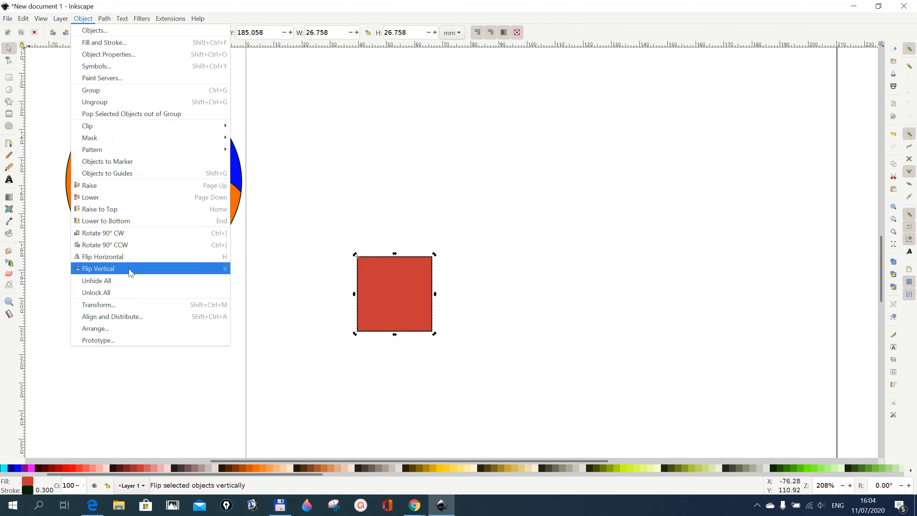
{"action": "left_click", "coordinate": [109, 310]}
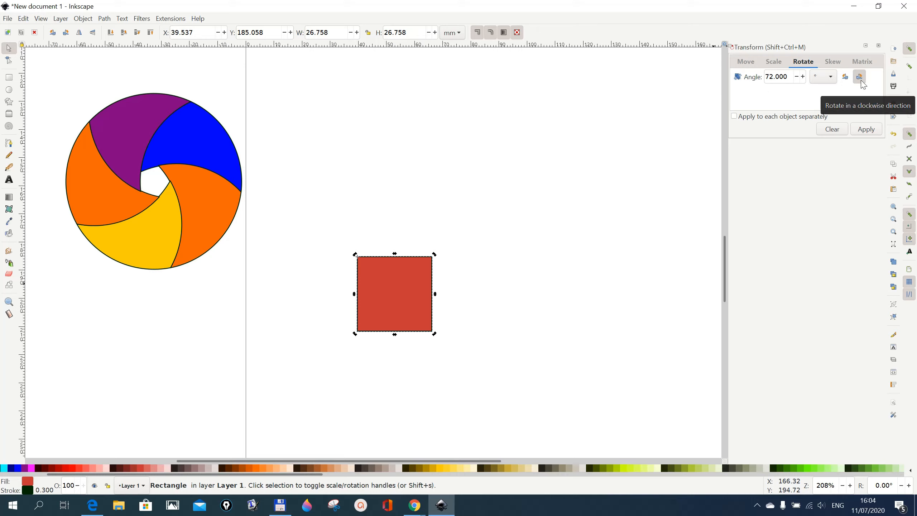
{"action": "left_click", "coordinate": [866, 135]}
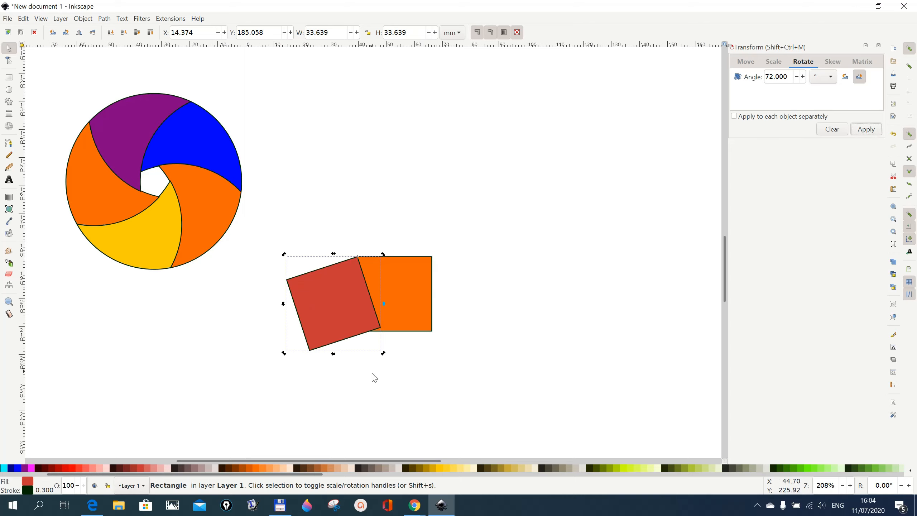
{"action": "left_click", "coordinate": [525, 303]}
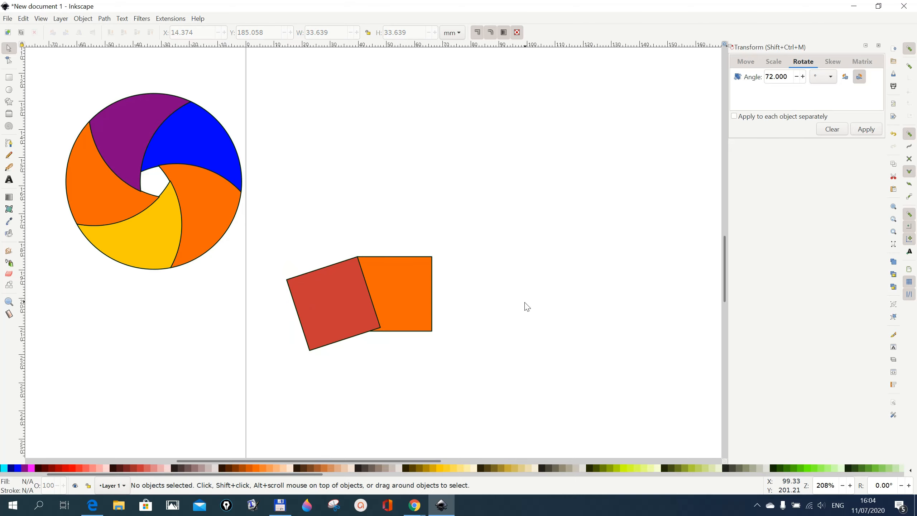
- Draw a circle about 65 mm in diameter above the squares and move it clear of them
{"action": "left_click", "coordinate": [10, 91]}
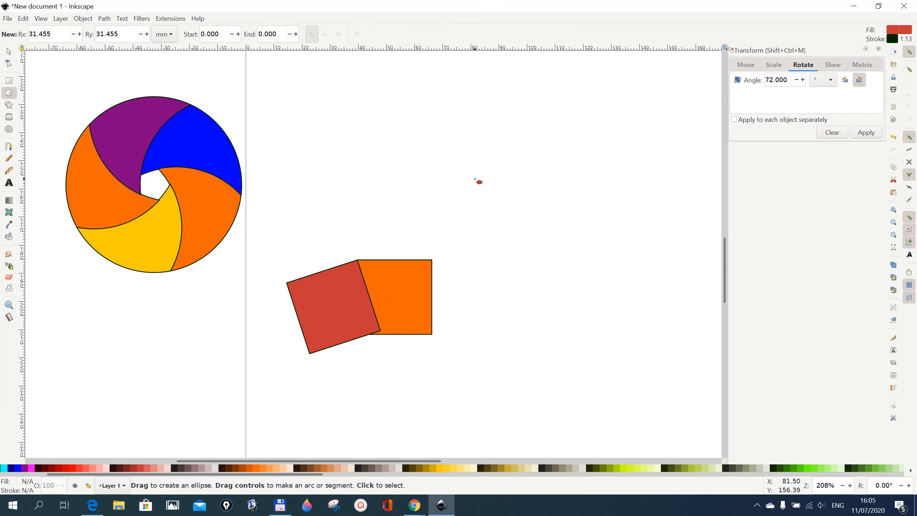
{"action": "left_click_drag", "start_coordinate": [512, 180], "coordinate": [605, 272]}
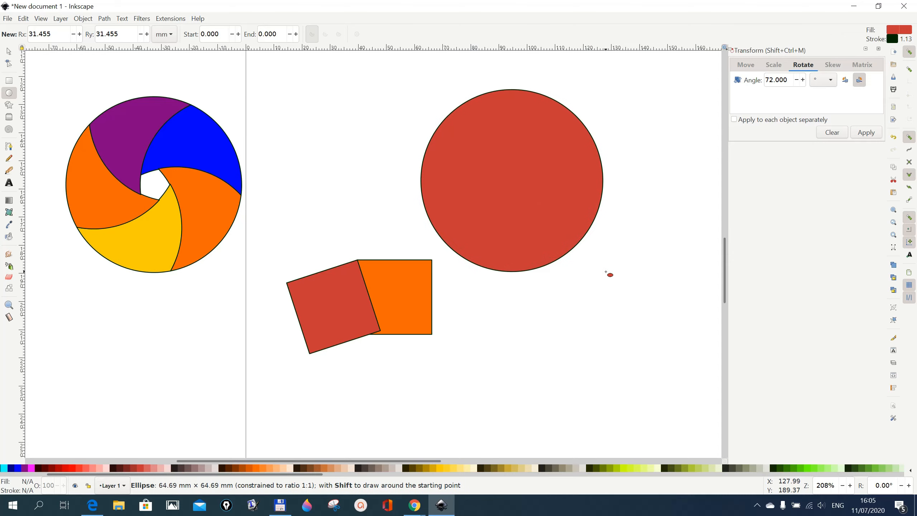
{"action": "left_click_drag", "start_coordinate": [606, 271], "coordinate": [607, 273]}
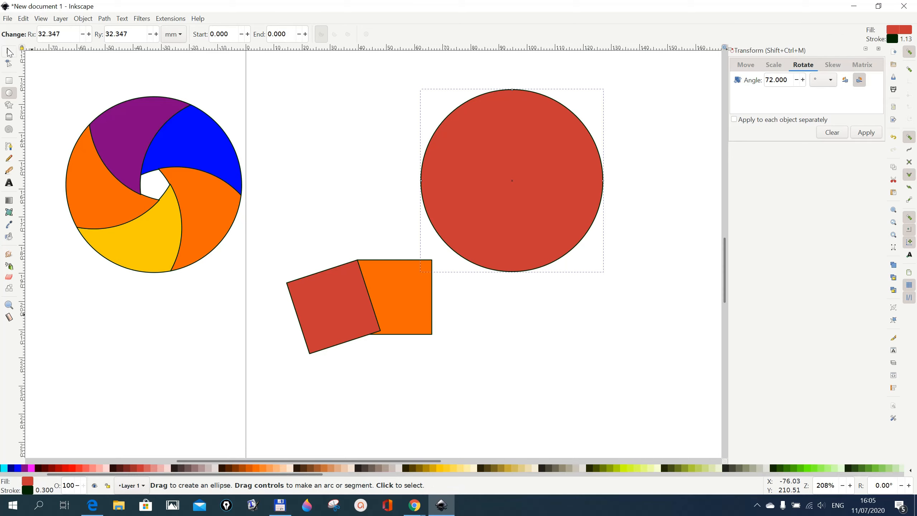
{"action": "left_click", "coordinate": [9, 53]}
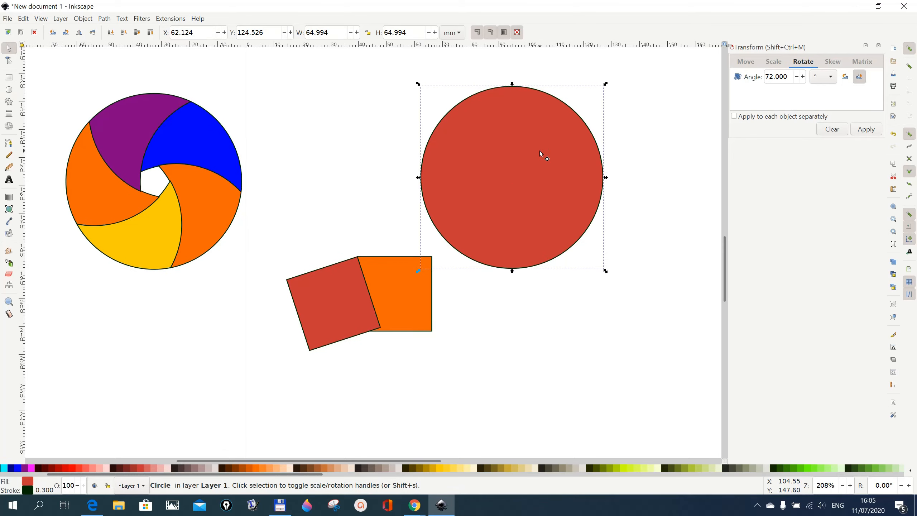
{"action": "left_click_drag", "start_coordinate": [539, 151], "coordinate": [594, 129]}
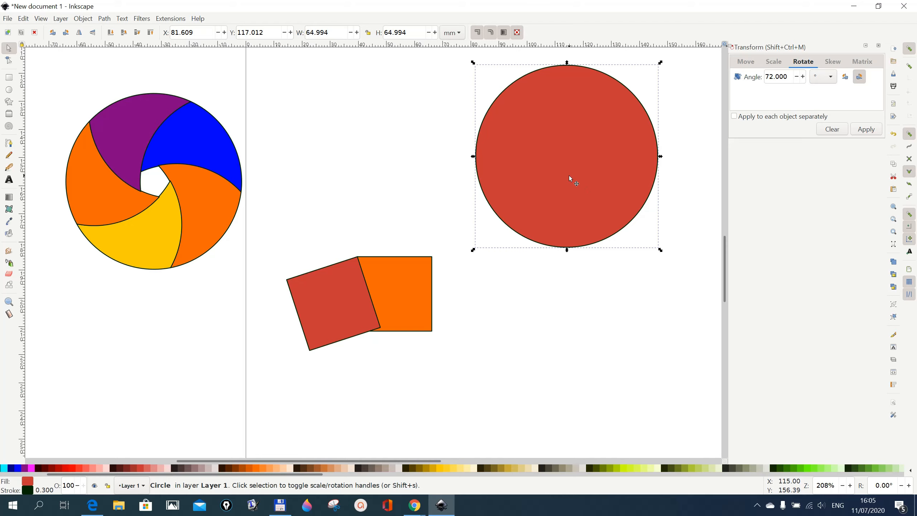
- Lower the alpha of the circle's fill colour to 40 in Fill and Stroke
{"action": "left_click", "coordinate": [88, 19]}
{"action": "left_click", "coordinate": [92, 46]}
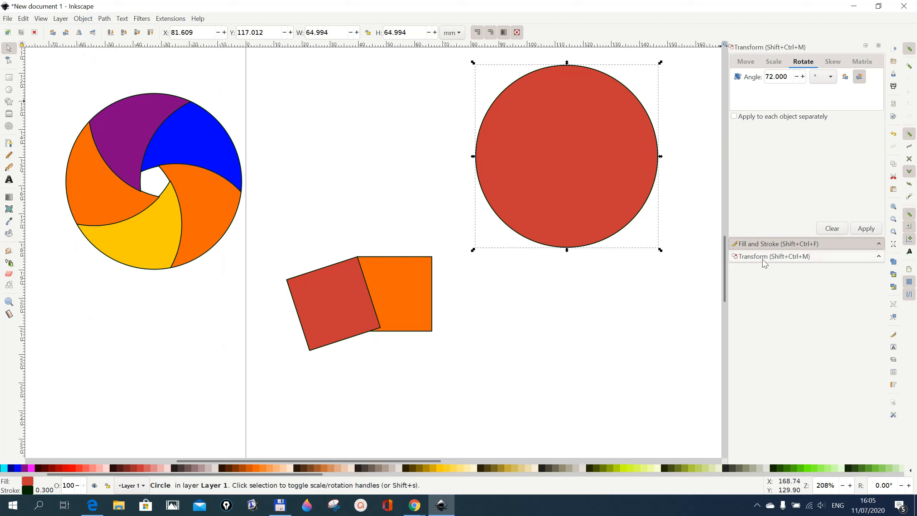
{"action": "left_click", "coordinate": [760, 247]}
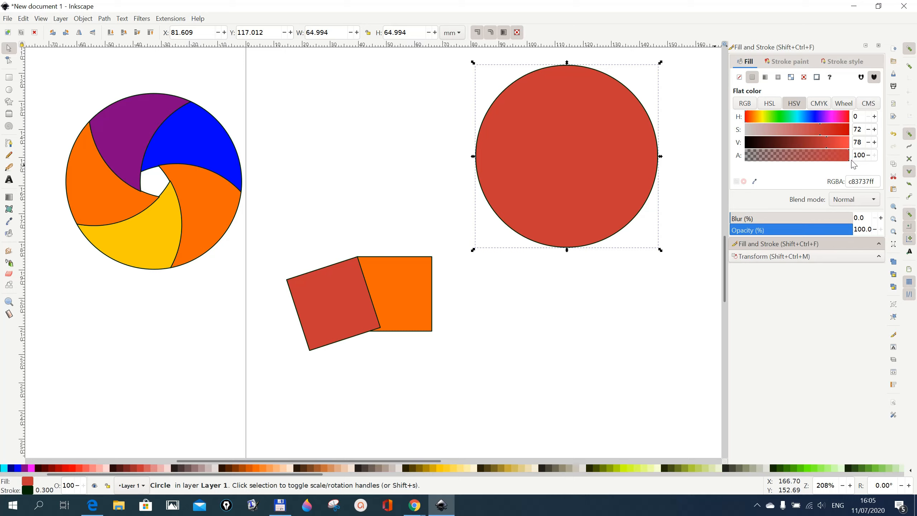
{"action": "left_click", "coordinate": [820, 162]}
{"action": "left_click", "coordinate": [800, 160]}
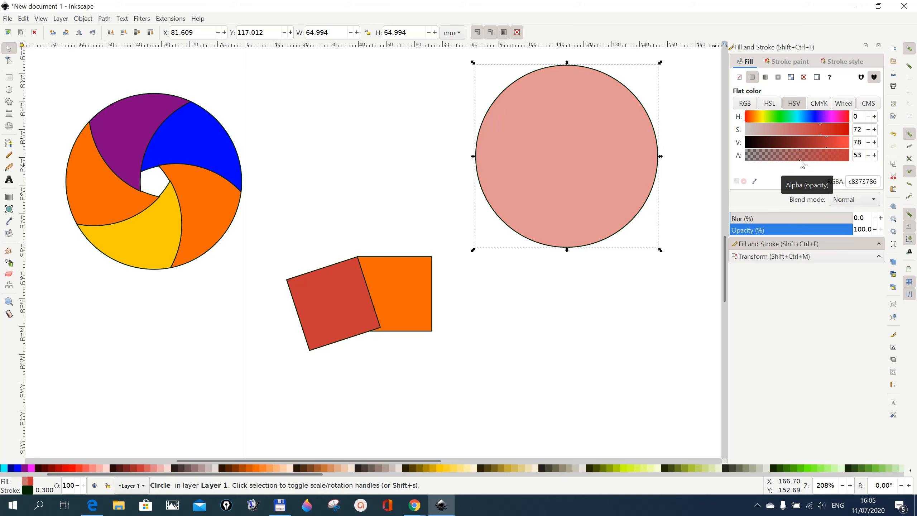
{"action": "left_click", "coordinate": [788, 159]}
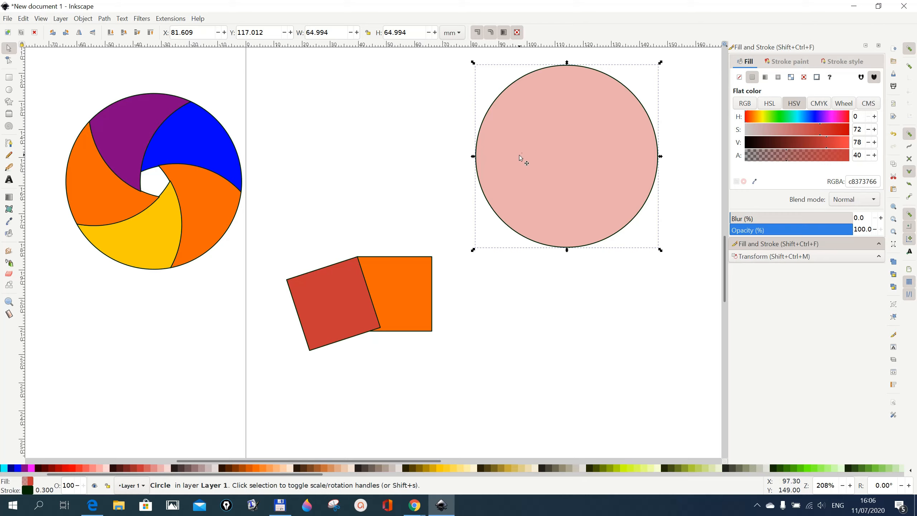
- Duplicate the translucent circle and move the copy so its centre sits on the orange square's upper-right corner
{"action": "mouse_move", "coordinate": [567, 132]}
{"action": "left_mouse_down"}
{"action": "mouse_move", "coordinate": [584, 173]}
{"action": "mouse_move", "coordinate": [574, 135]}
{"action": "left_mouse_up"}
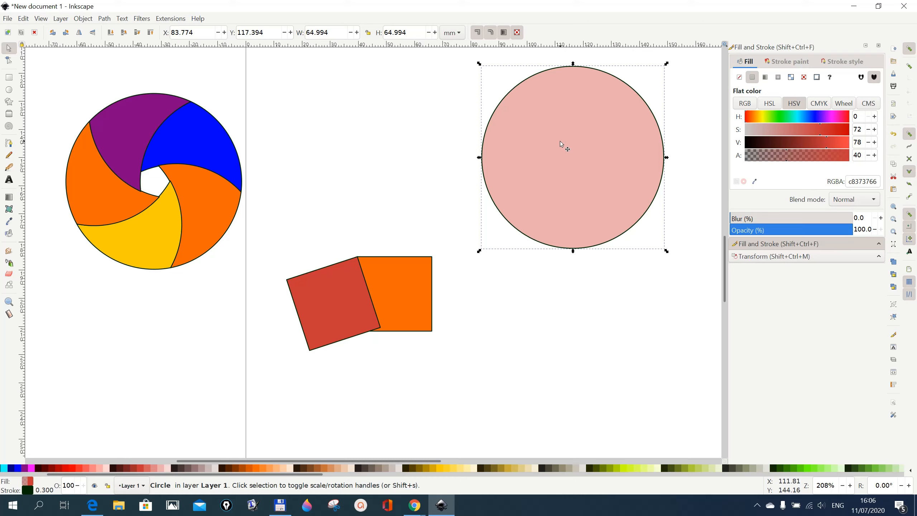
{"action": "right_click", "coordinate": [560, 140]}
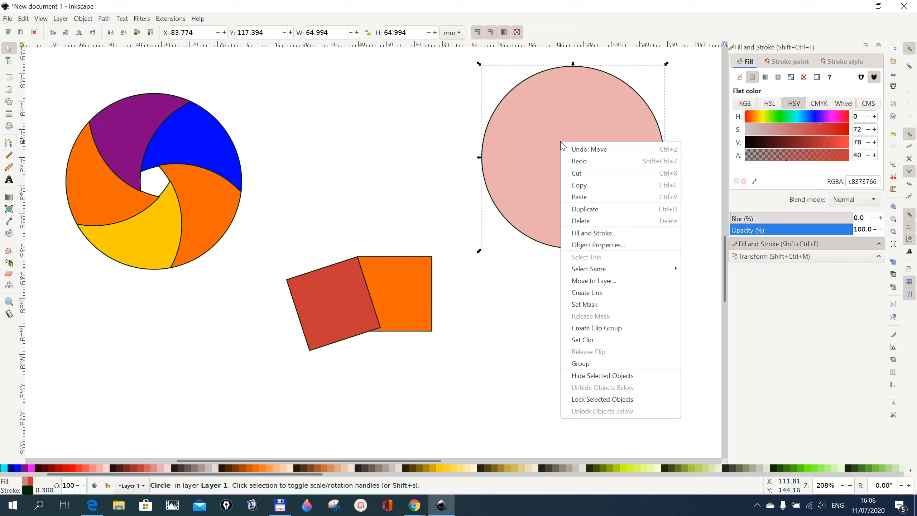
{"action": "left_click", "coordinate": [580, 209]}
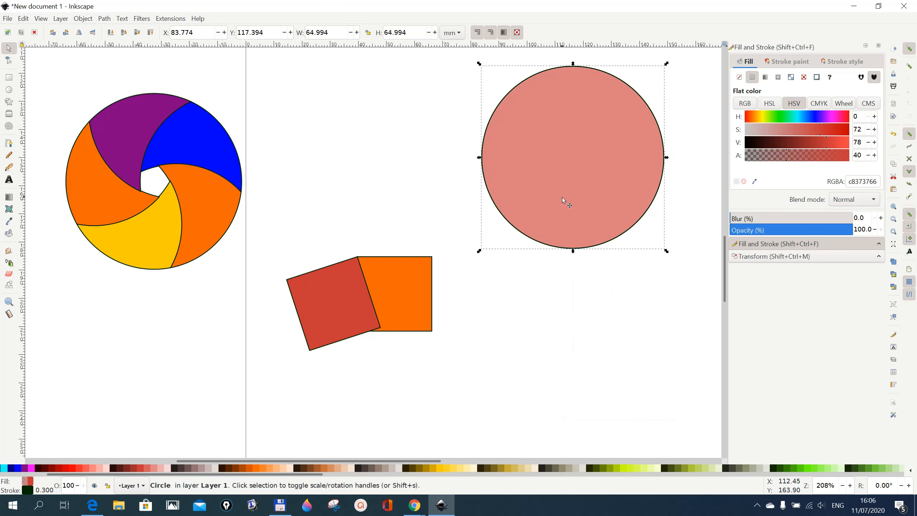
{"action": "left_click_drag", "start_coordinate": [555, 186], "coordinate": [582, 181]}
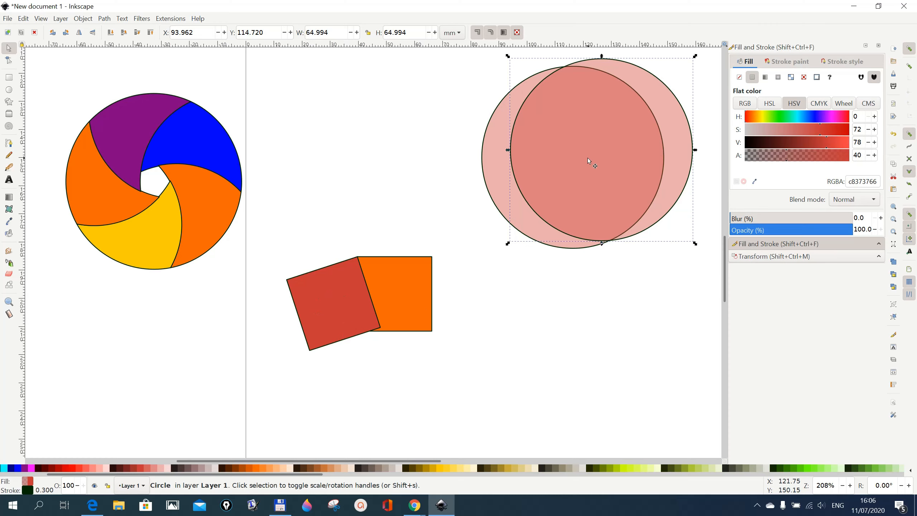
{"action": "left_click_drag", "start_coordinate": [587, 158], "coordinate": [424, 263]}
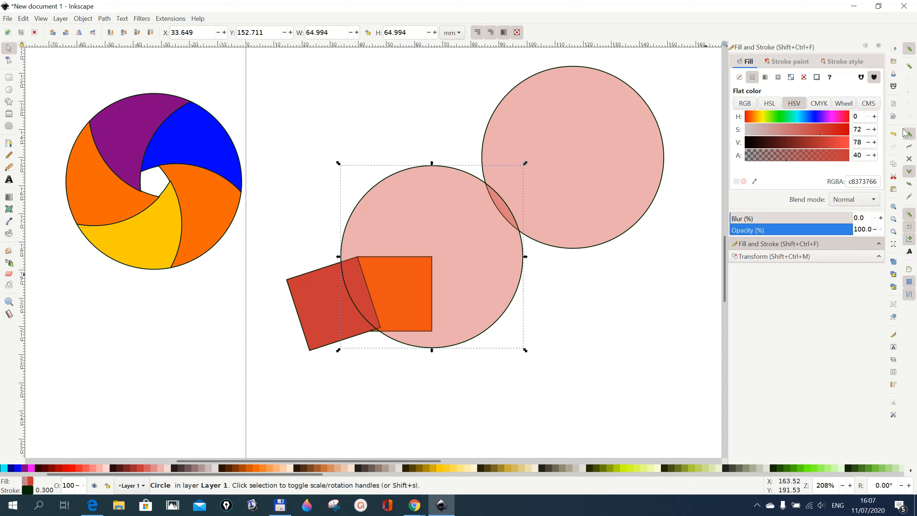
- Move the original circle farther away, then duplicate it and centre the copy on the orange square's upper-left corner
{"action": "left_click", "coordinate": [909, 49]}
{"action": "left_click_drag", "start_coordinate": [612, 149], "coordinate": [641, 135]}
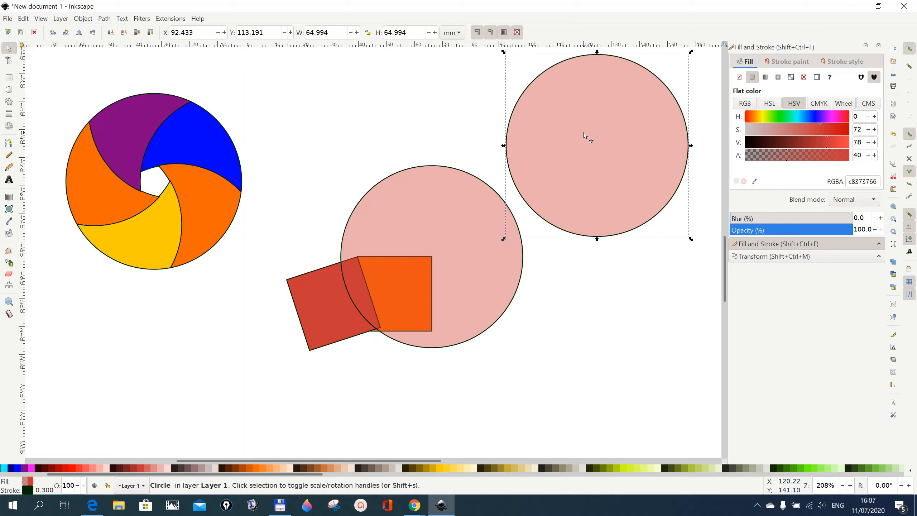
{"action": "key", "text": "ctrl+d"}
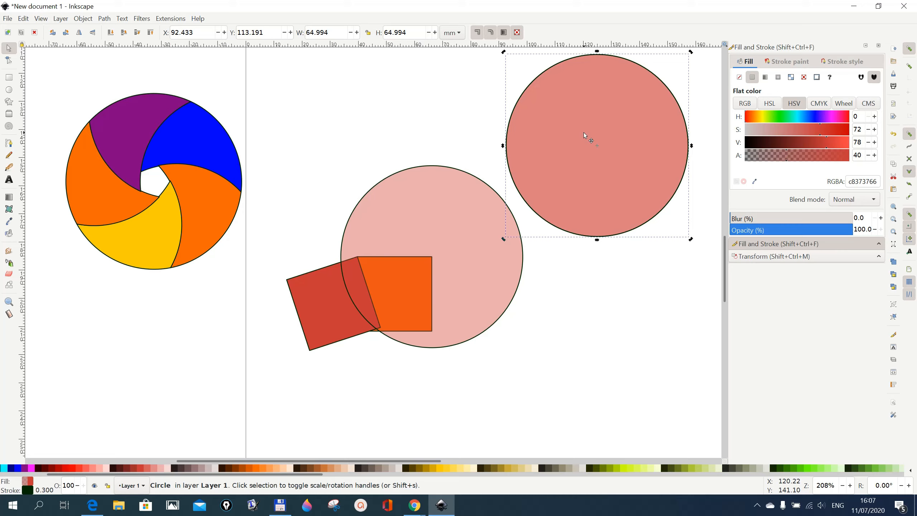
{"action": "left_click_drag", "start_coordinate": [584, 134], "coordinate": [338, 269]}
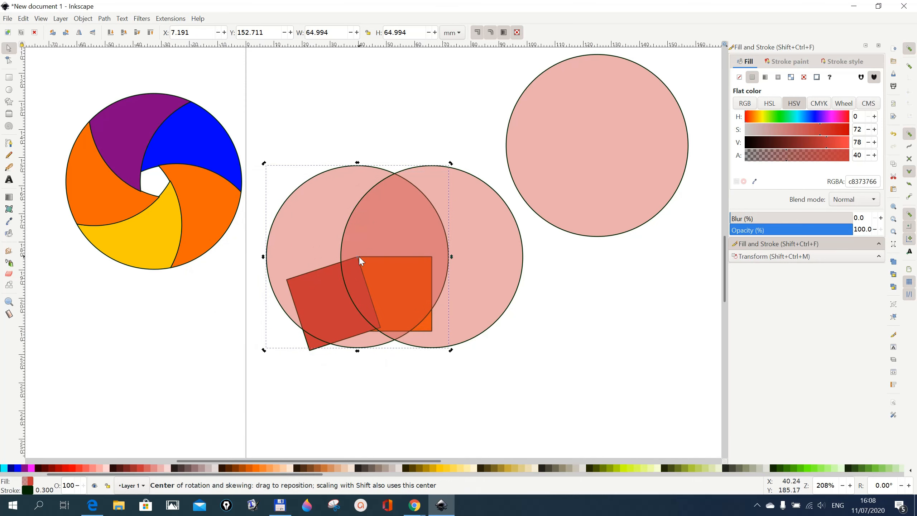
- Duplicate the spare circle again, centre the copy on the red square's lower-right corner and clear the selection
{"action": "left_click", "coordinate": [617, 127]}
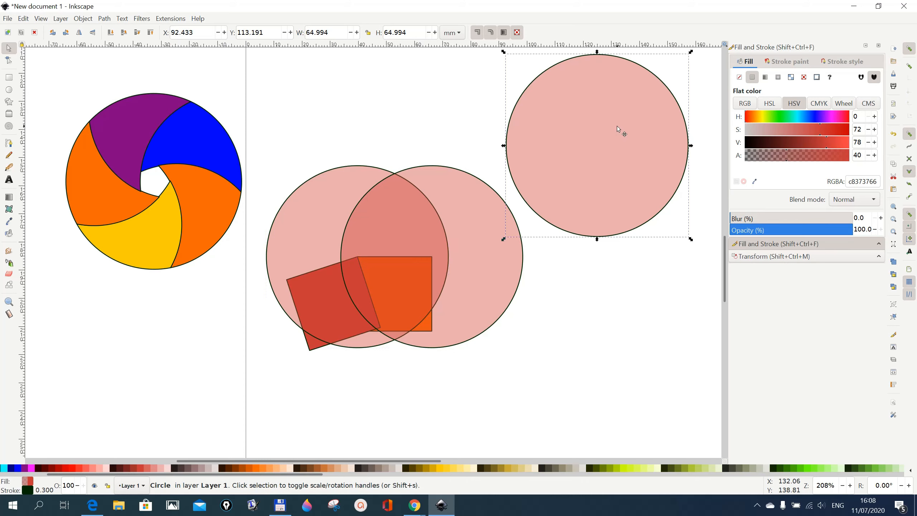
{"action": "right_click", "coordinate": [616, 126]}
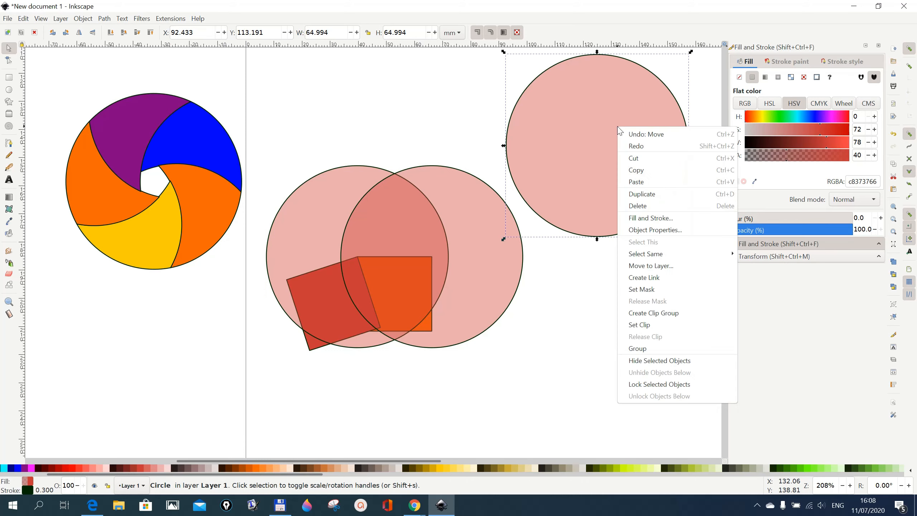
{"action": "left_click", "coordinate": [648, 201]}
{"action": "left_click_drag", "start_coordinate": [579, 168], "coordinate": [595, 364]}
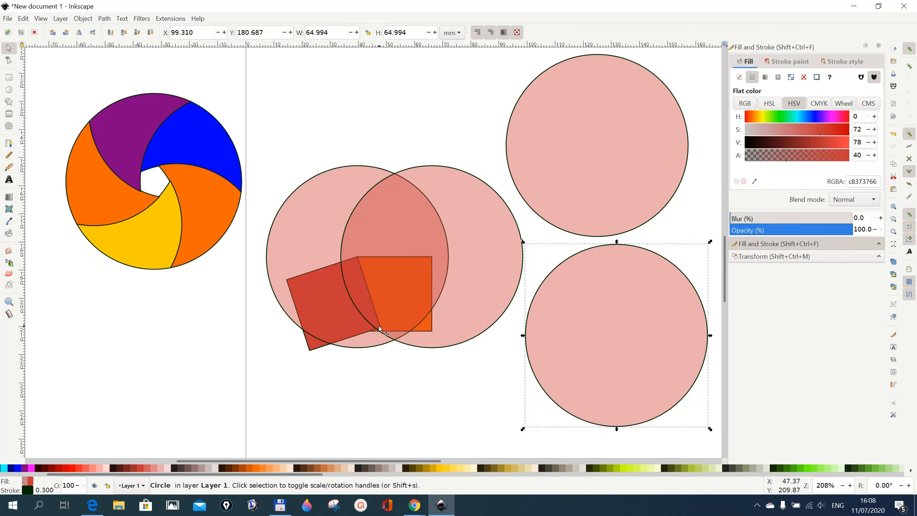
{"action": "left_click_drag", "start_coordinate": [630, 333], "coordinate": [396, 339]}
{"action": "left_click", "coordinate": [643, 368]}
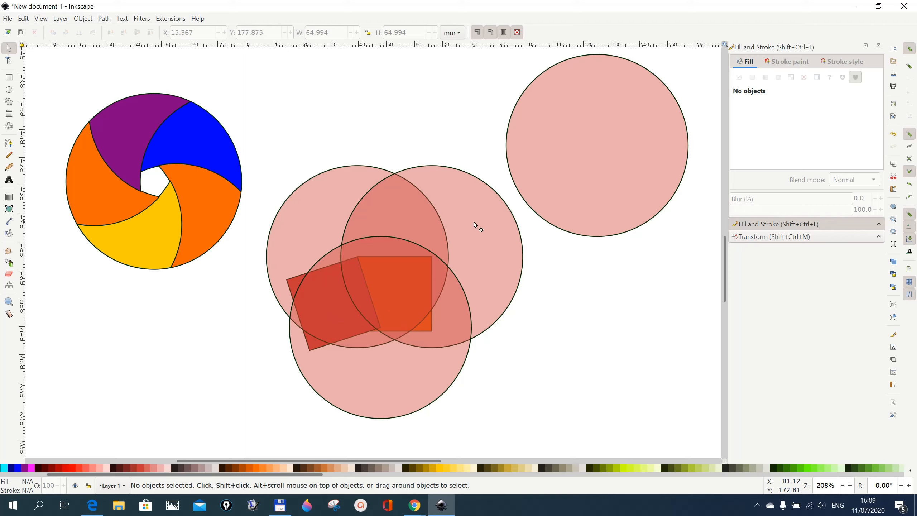
- Select the two circles centred on the orange square's upper corners and reduce them to their Intersection
{"action": "key", "text": "shift"}
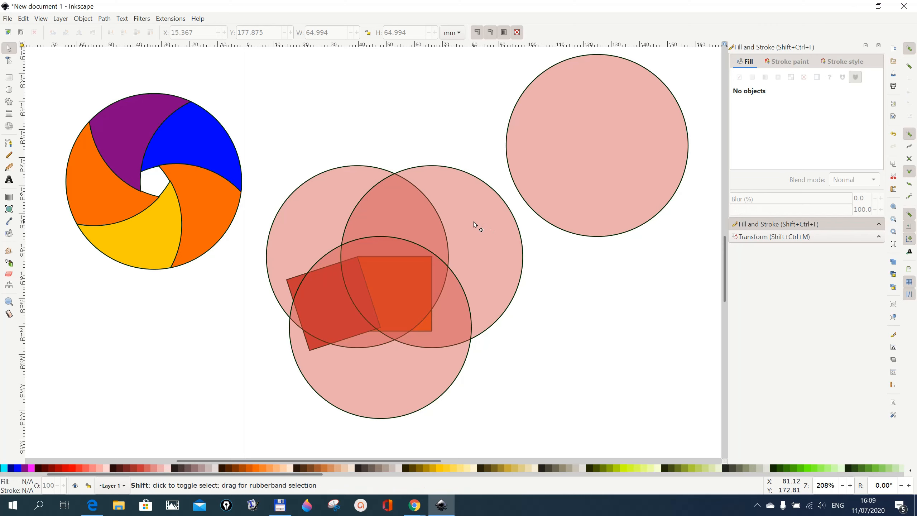
{"action": "left_click", "coordinate": [473, 223], "text": "shift"}
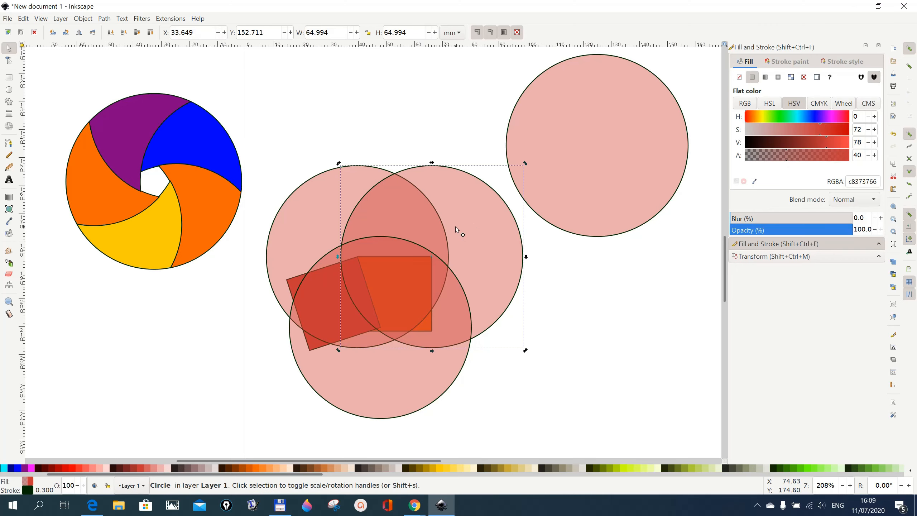
{"action": "left_click", "coordinate": [309, 222], "text": "shift"}
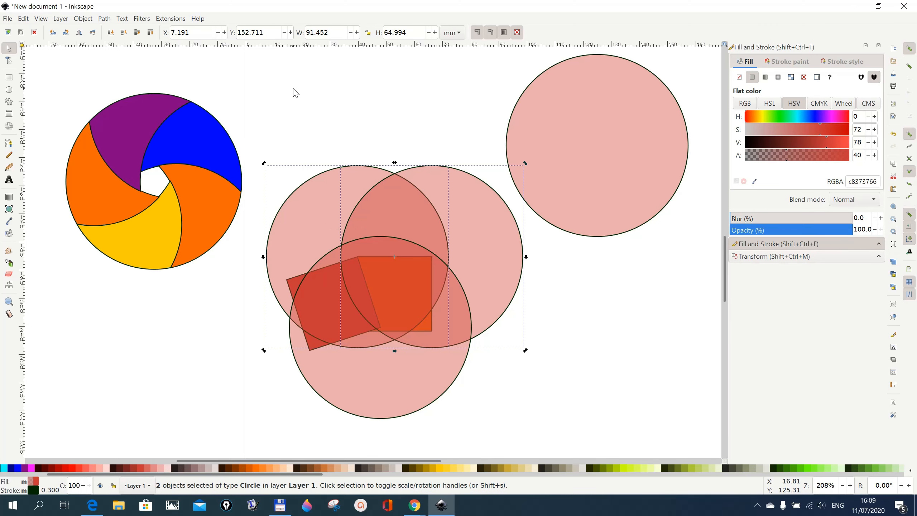
{"action": "left_click", "coordinate": [104, 19]}
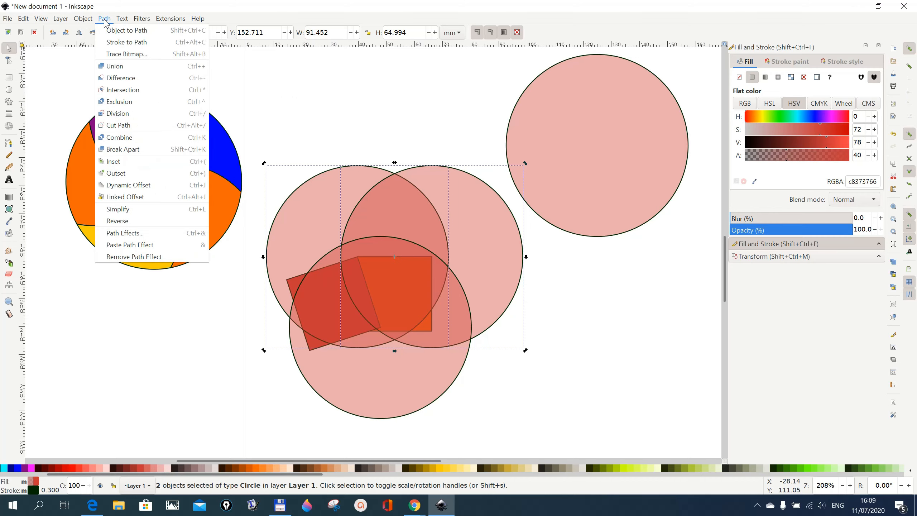
{"action": "left_click", "coordinate": [113, 96]}
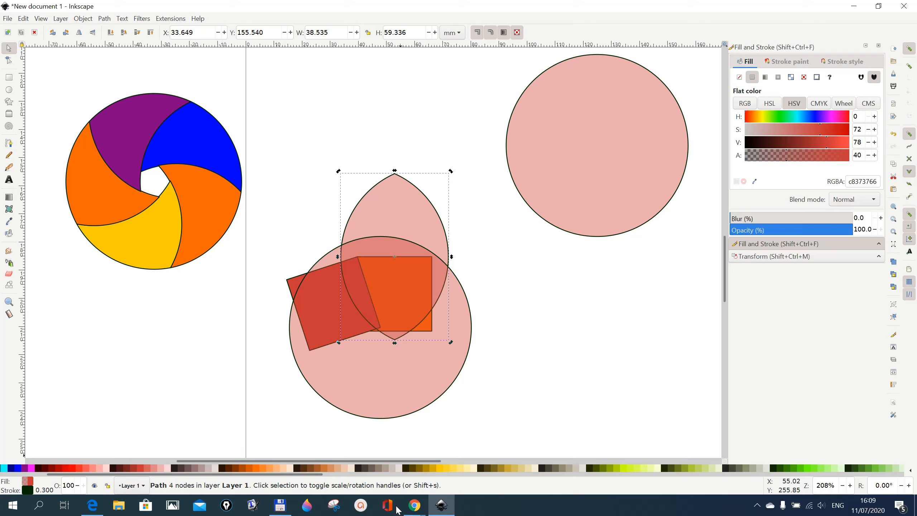
- Subtract the lower circle from the lens shape with the Difference path operation to form a curved blade
{"action": "left_click", "coordinate": [379, 406], "text": "shift"}
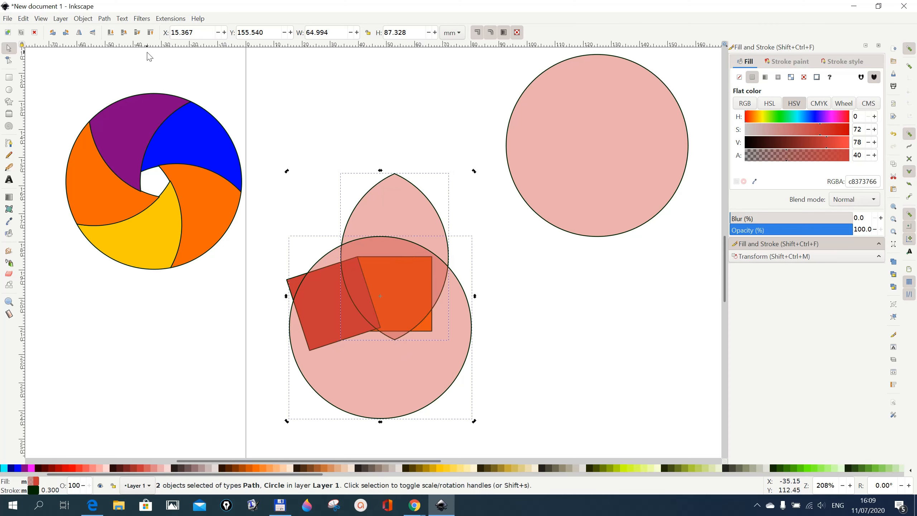
{"action": "left_click", "coordinate": [104, 20]}
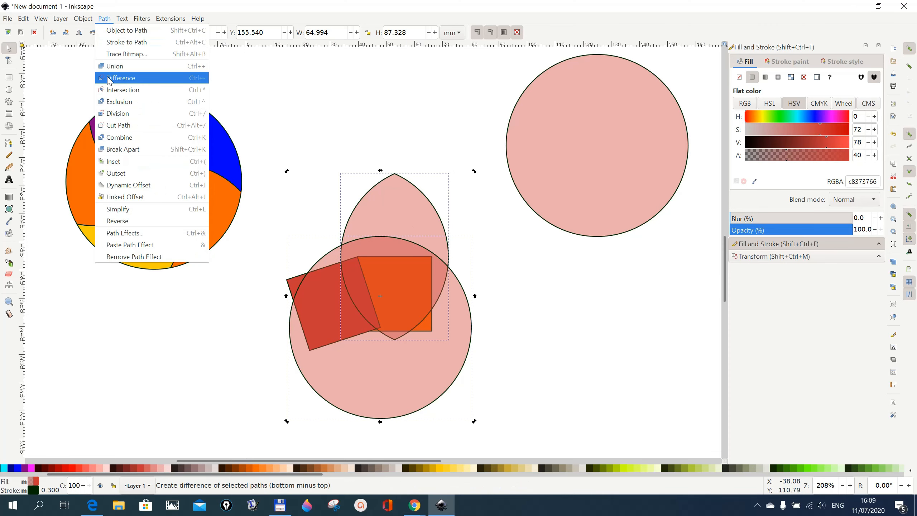
{"action": "left_click", "coordinate": [121, 78]}
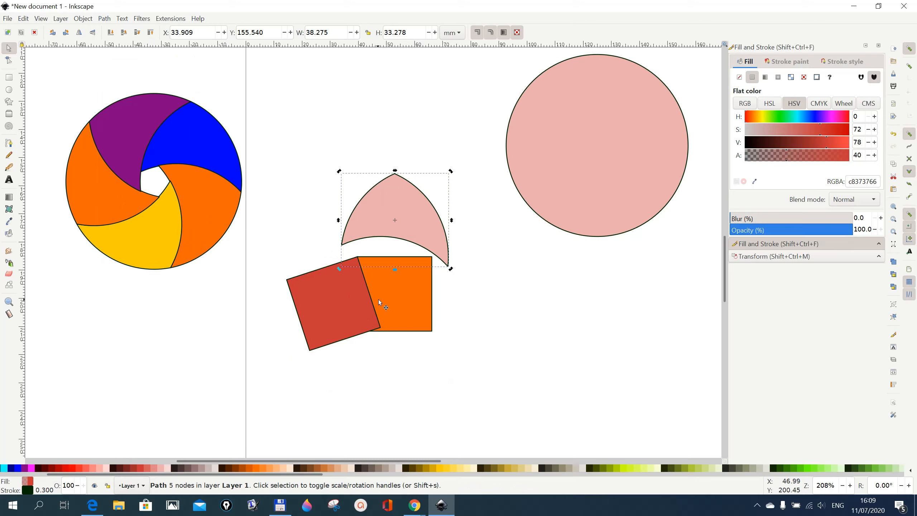
- Delete the red and orange squares
{"action": "left_click", "coordinate": [363, 309]}
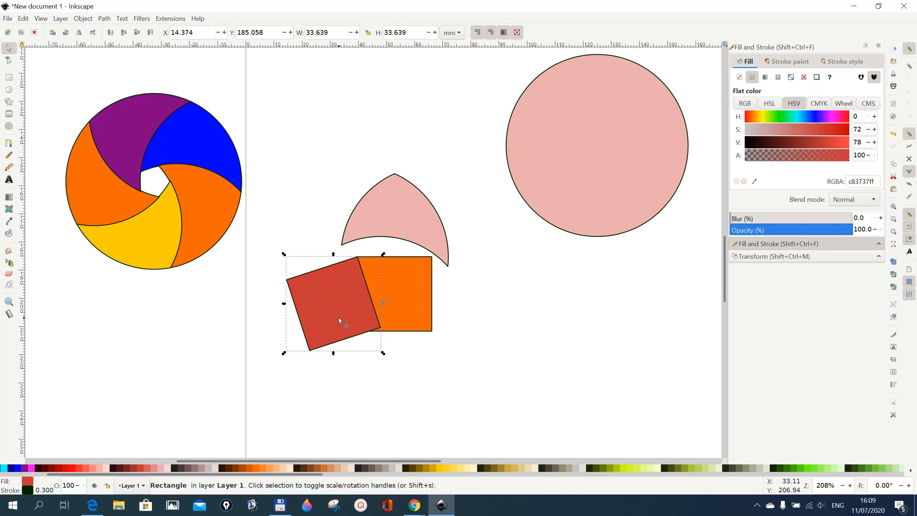
{"action": "key", "text": "Delete"}
{"action": "left_click", "coordinate": [385, 317]}
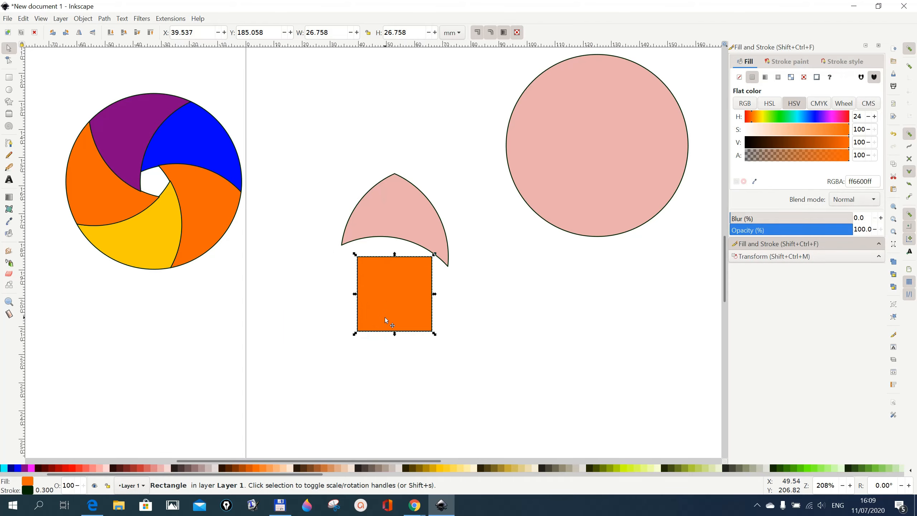
{"action": "key", "text": "Delete"}
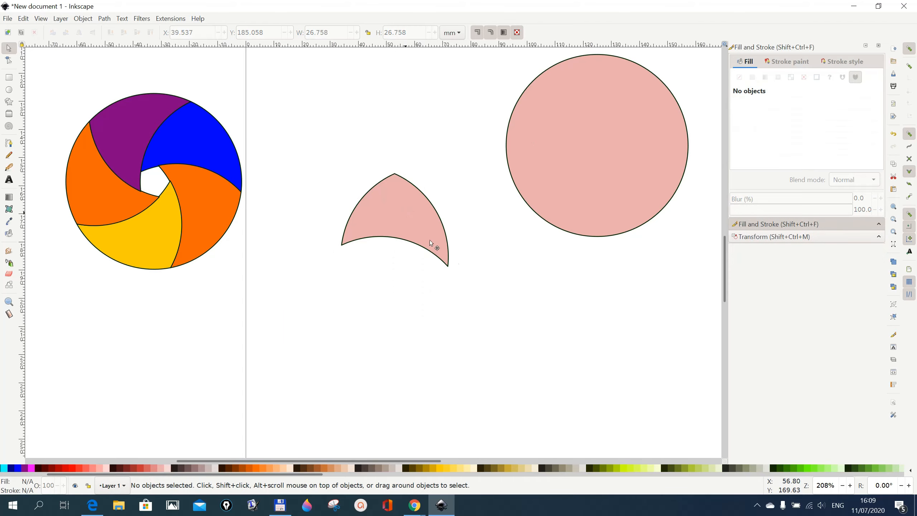
- Move the spare circle to the middle of the canvas and fit the blade inside its upper-right edge
{"action": "left_click_drag", "start_coordinate": [430, 240], "coordinate": [616, 299]}
{"action": "left_click_drag", "start_coordinate": [561, 123], "coordinate": [342, 229]}
{"action": "left_click", "coordinate": [477, 262]}
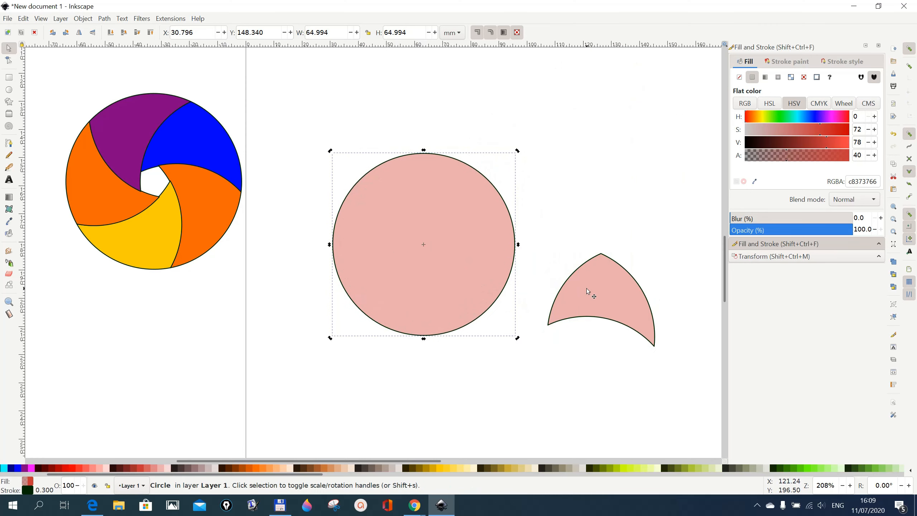
{"action": "left_click", "coordinate": [601, 245]}
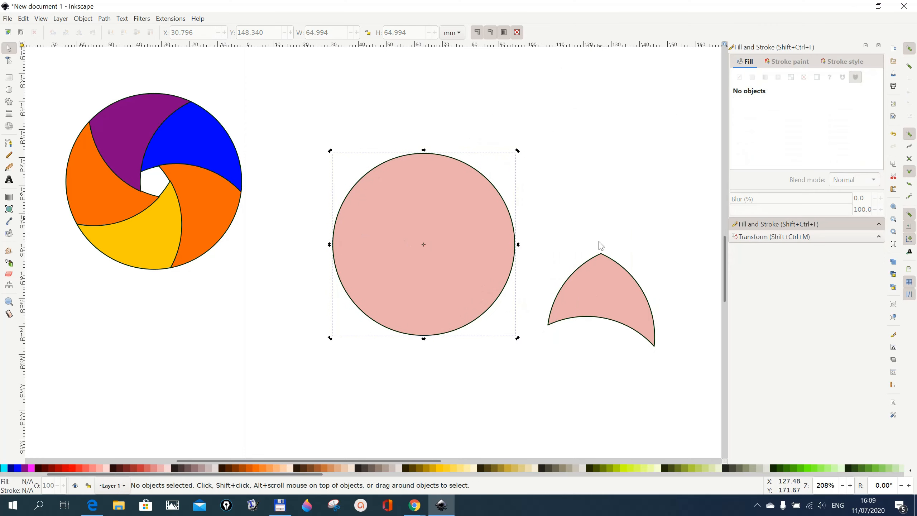
{"action": "left_click", "coordinate": [607, 285]}
{"action": "left_click_drag", "start_coordinate": [607, 286], "coordinate": [462, 189]}
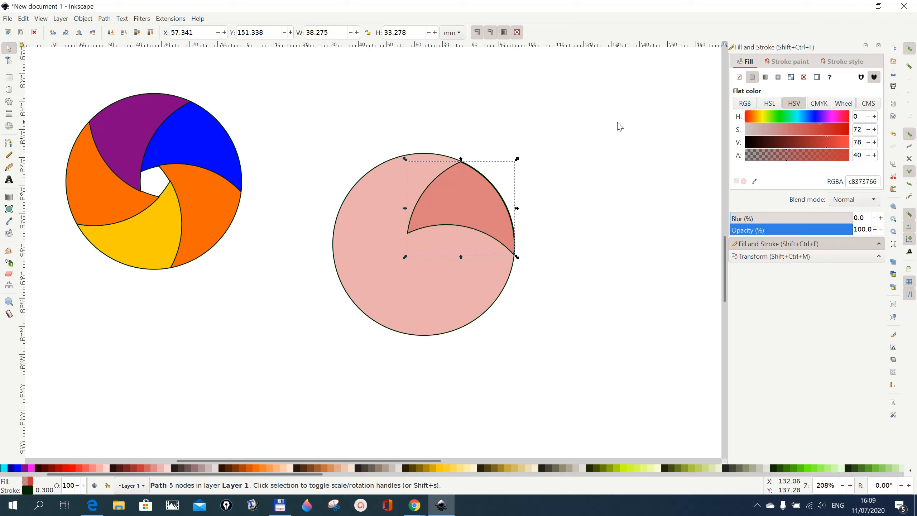
- Duplicate the blade, rotate the copy 72° clockwise and snap it against the first blade's lower edge, cusp node to cusp node
{"action": "left_click", "coordinate": [752, 258]}
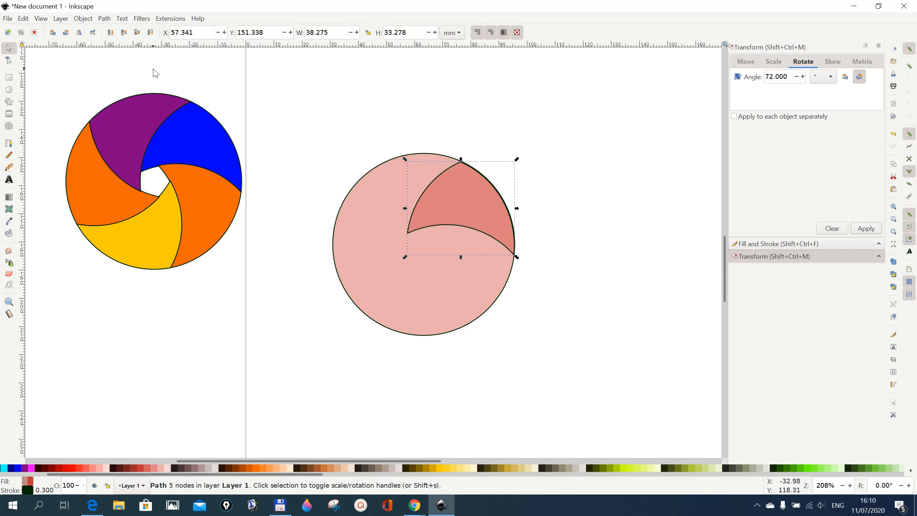
{"action": "left_click", "coordinate": [23, 19]}
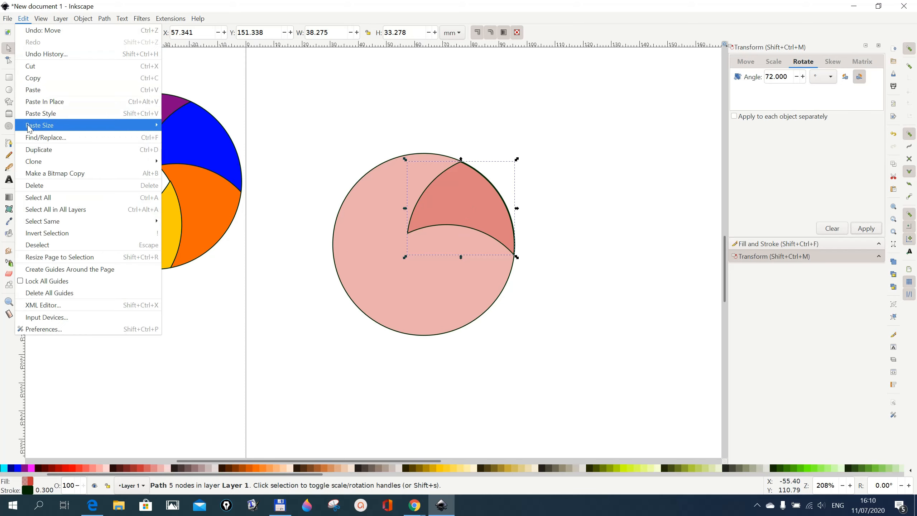
{"action": "left_click", "coordinate": [34, 150]}
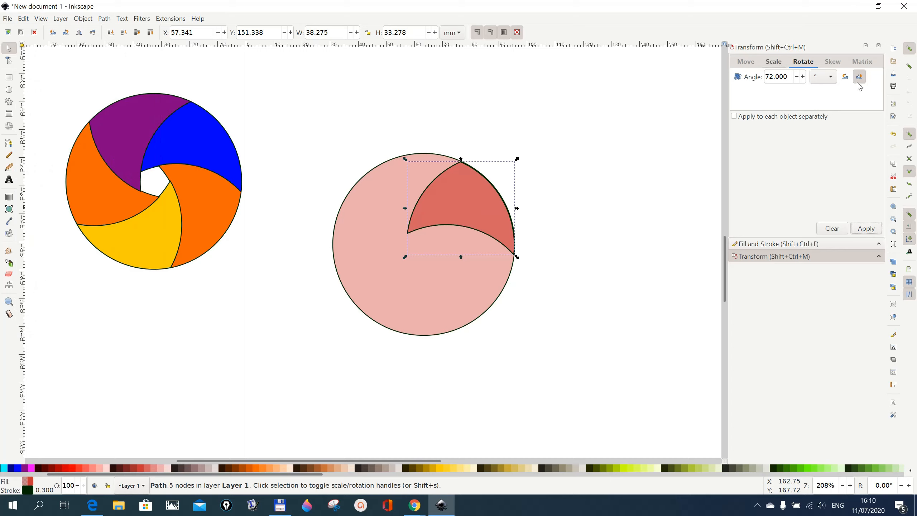
{"action": "left_click", "coordinate": [865, 228]}
{"action": "left_click_drag", "start_coordinate": [462, 218], "coordinate": [470, 272]}
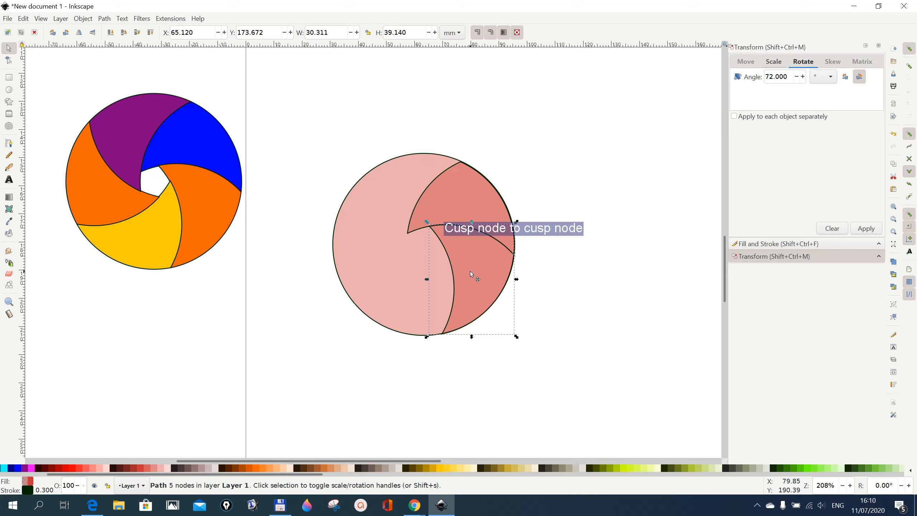
- Duplicate the second blade, rotate the copy 72° clockwise and snap it against the second blade along the circle's lower edge
{"action": "right_click", "coordinate": [471, 272]}
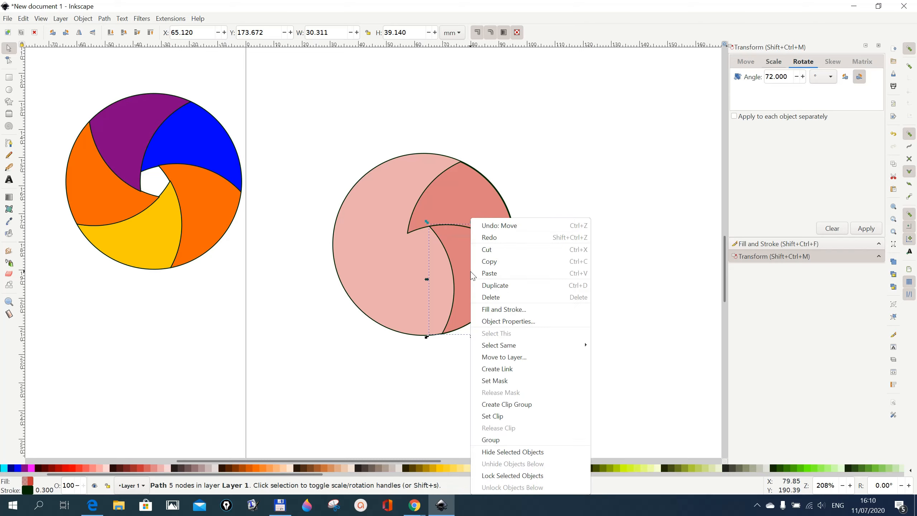
{"action": "left_click", "coordinate": [488, 287]}
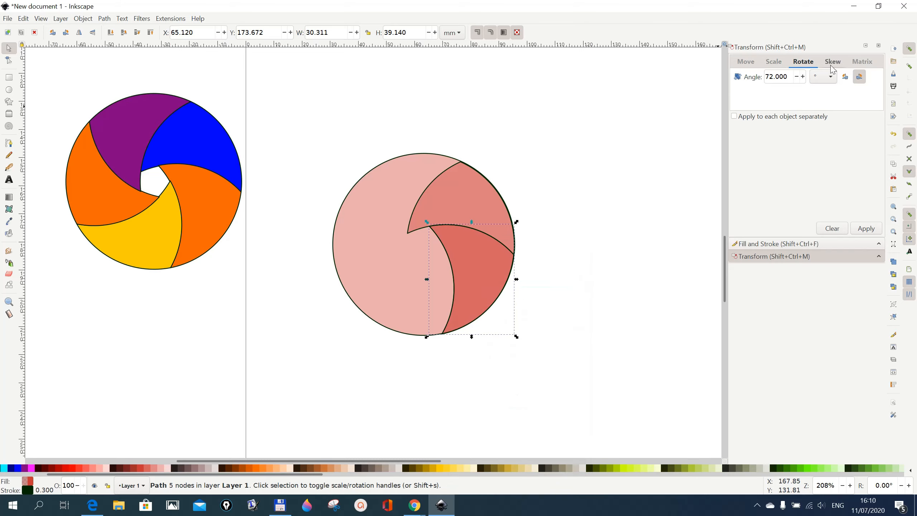
{"action": "left_click", "coordinate": [866, 228]}
{"action": "left_click_drag", "start_coordinate": [482, 285], "coordinate": [413, 309]}
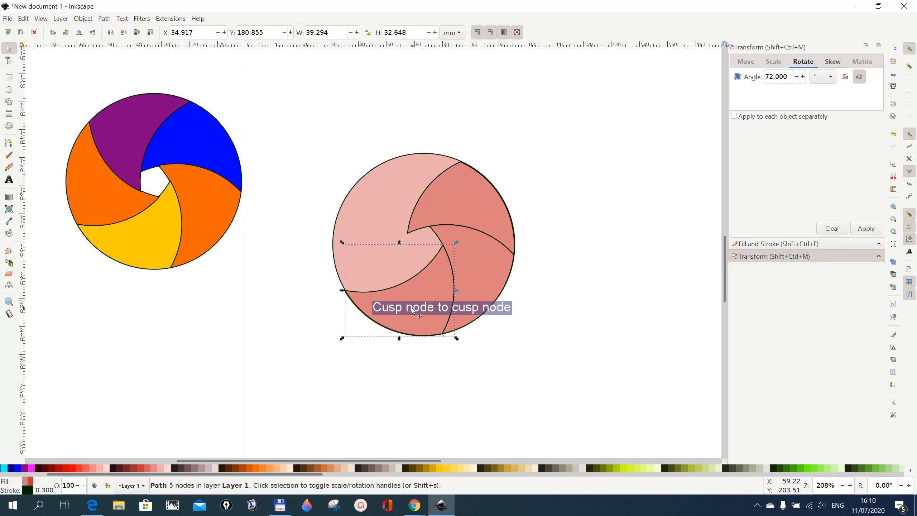
- Duplicate the third blade, rotate the copy 72° clockwise and snap it along the circle's left edge, cusp node to cusp node
{"action": "right_click", "coordinate": [413, 288]}
{"action": "left_click", "coordinate": [433, 79]}
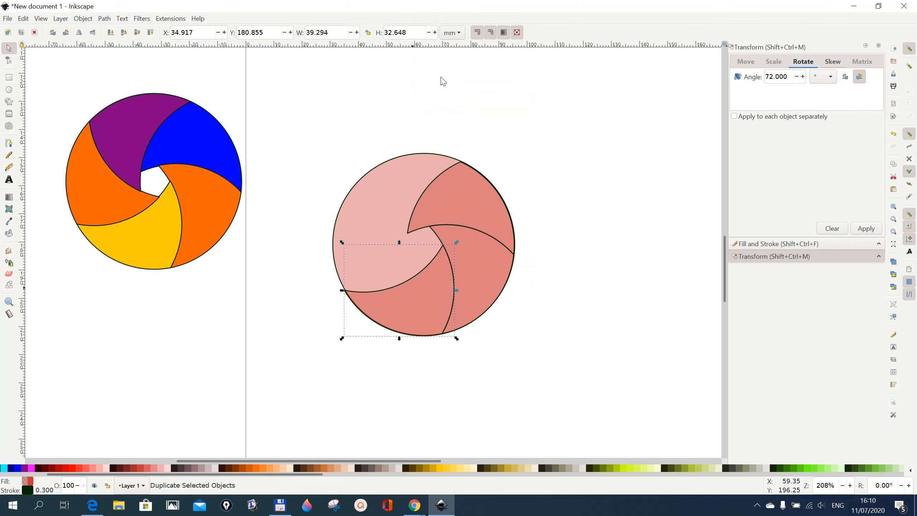
{"action": "left_click", "coordinate": [866, 228]}
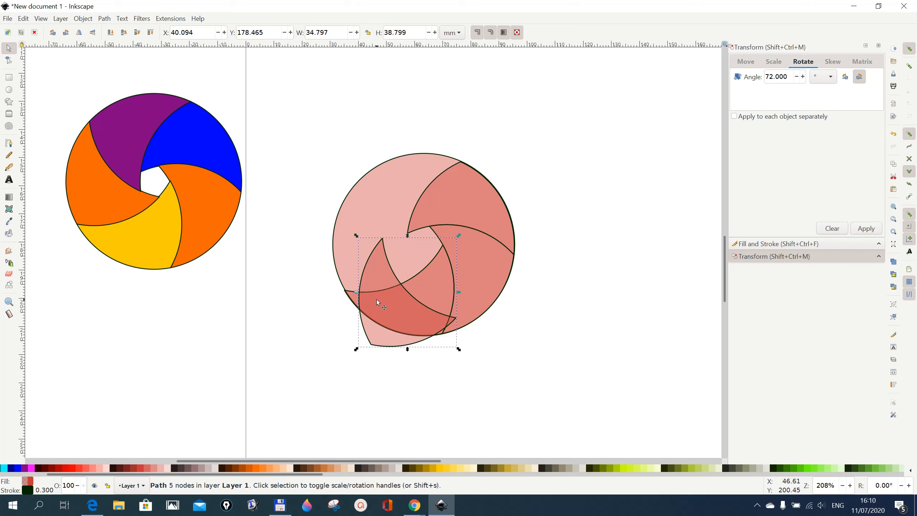
{"action": "left_click_drag", "start_coordinate": [375, 298], "coordinate": [348, 244]}
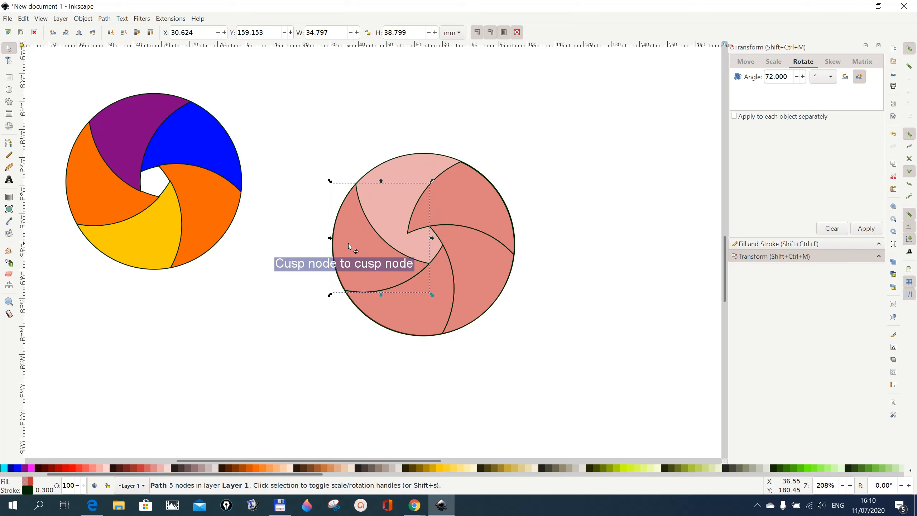
- Duplicate the fourth blade, rotate the copy 72° clockwise and snap it into the remaining gap at the top of the circle
{"action": "right_click", "coordinate": [348, 244]}
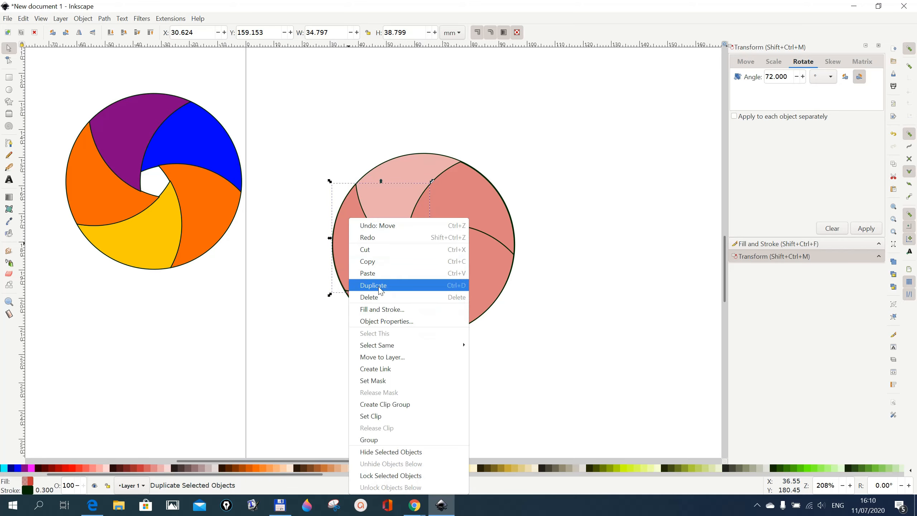
{"action": "left_click", "coordinate": [373, 285]}
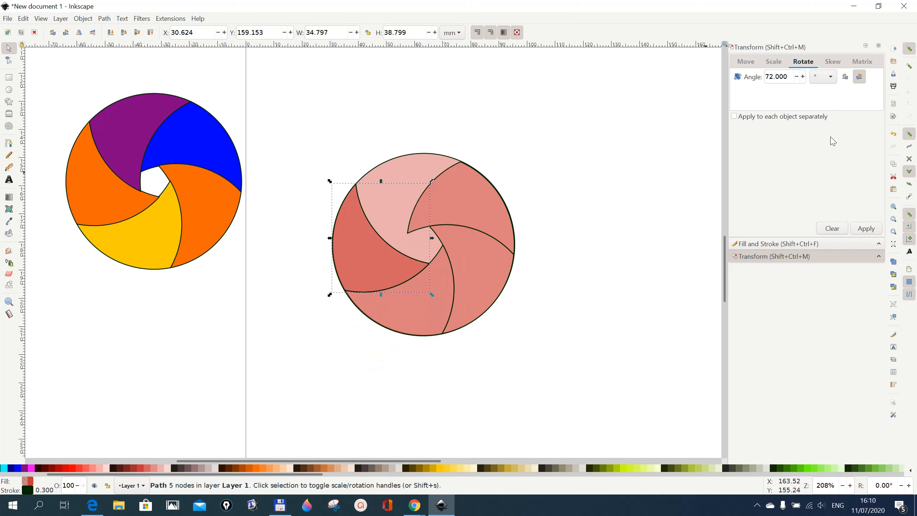
{"action": "left_click", "coordinate": [866, 228]}
{"action": "left_click_drag", "start_coordinate": [374, 210], "coordinate": [411, 174]}
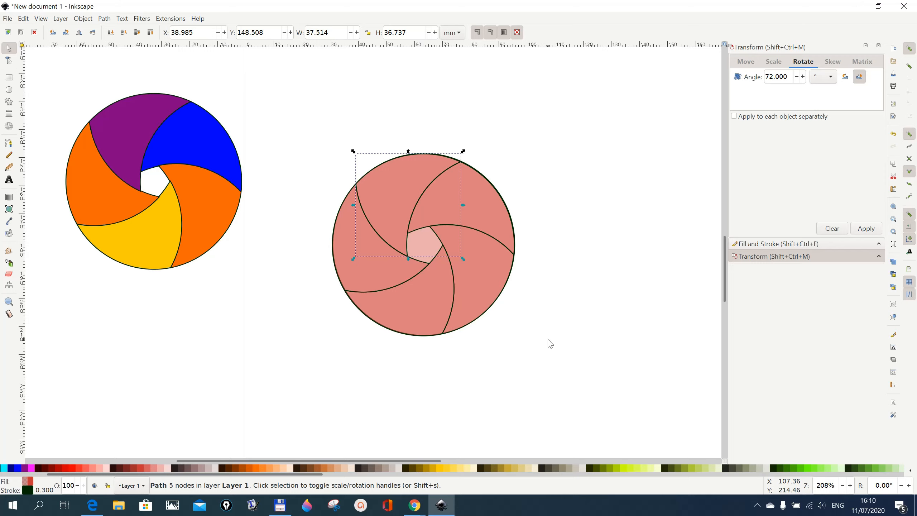
- Move the backing circle out from behind the five blades to the empty canvas area up and to their right
{"action": "key", "text": "Escape"}
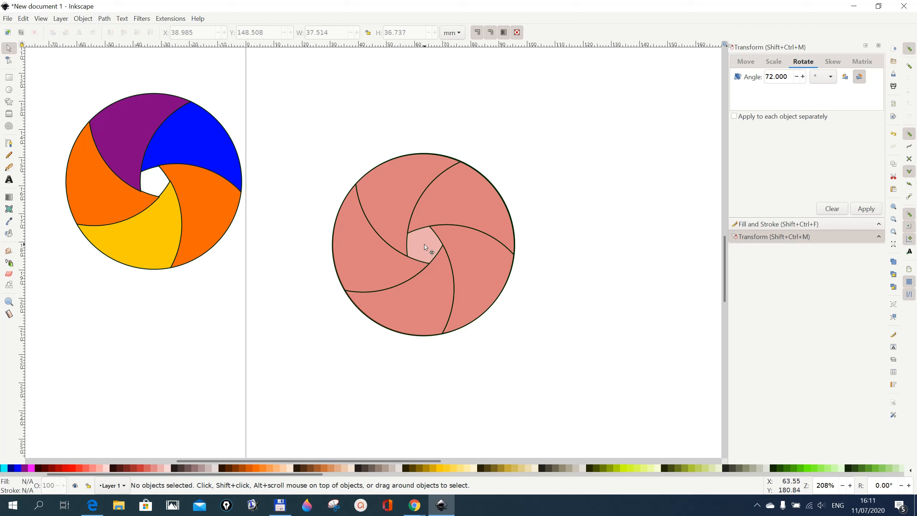
{"action": "left_click_drag", "start_coordinate": [425, 245], "coordinate": [630, 145]}
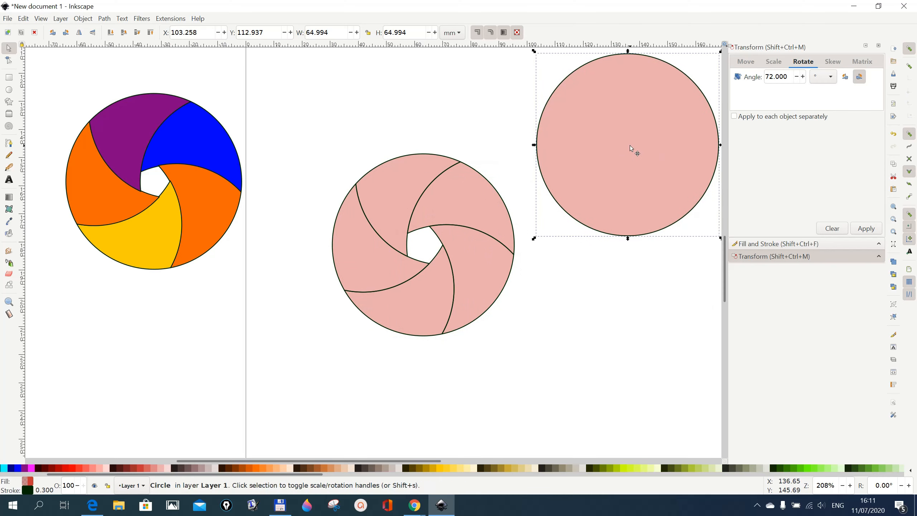
{"action": "left_click", "coordinate": [567, 363]}
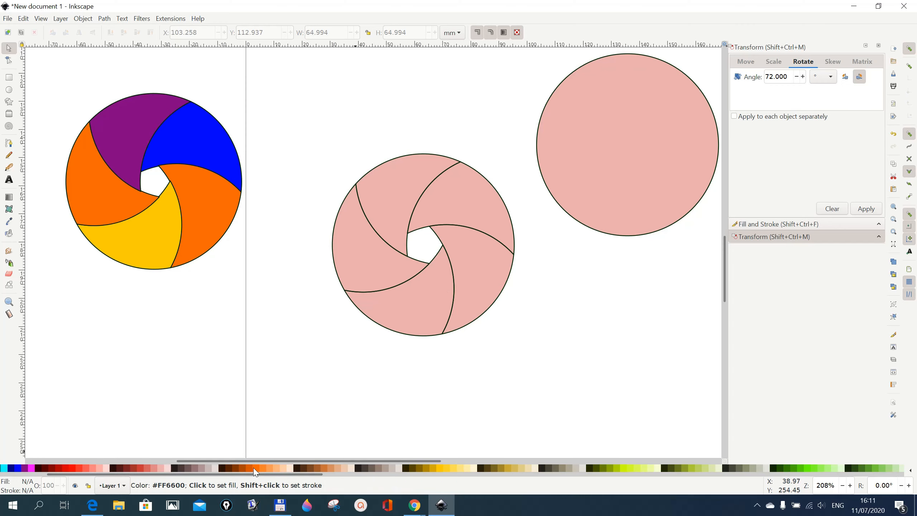
- Fill the lower-right blade with orange FF6600 and set its fill alpha to 100
{"action": "left_click", "coordinate": [485, 290]}
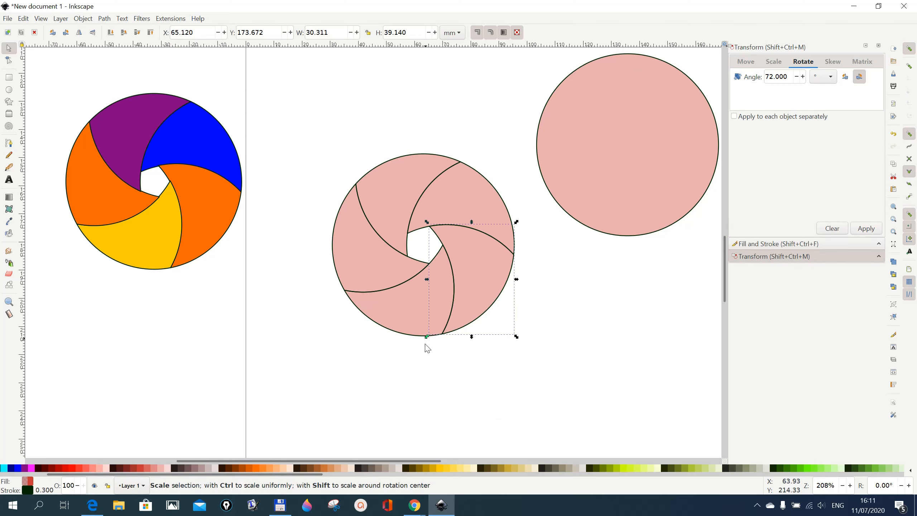
{"action": "left_click", "coordinate": [256, 470]}
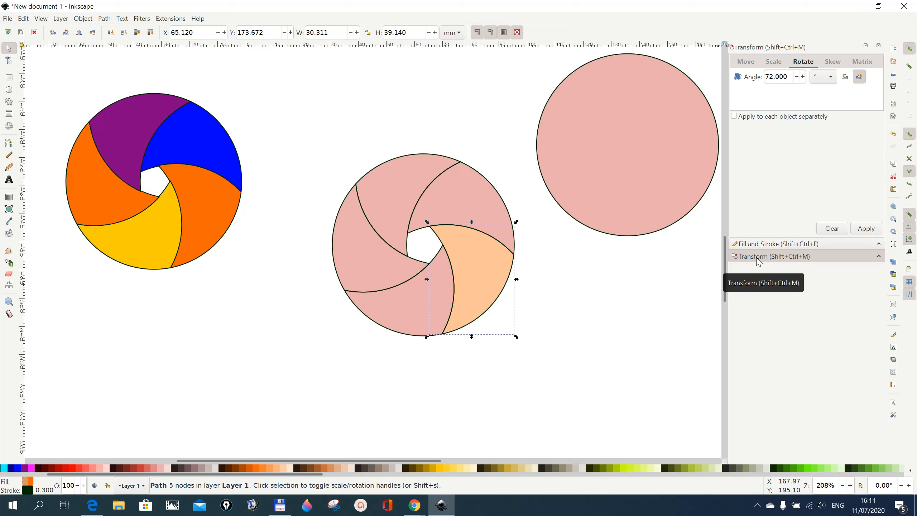
{"action": "left_click", "coordinate": [763, 246]}
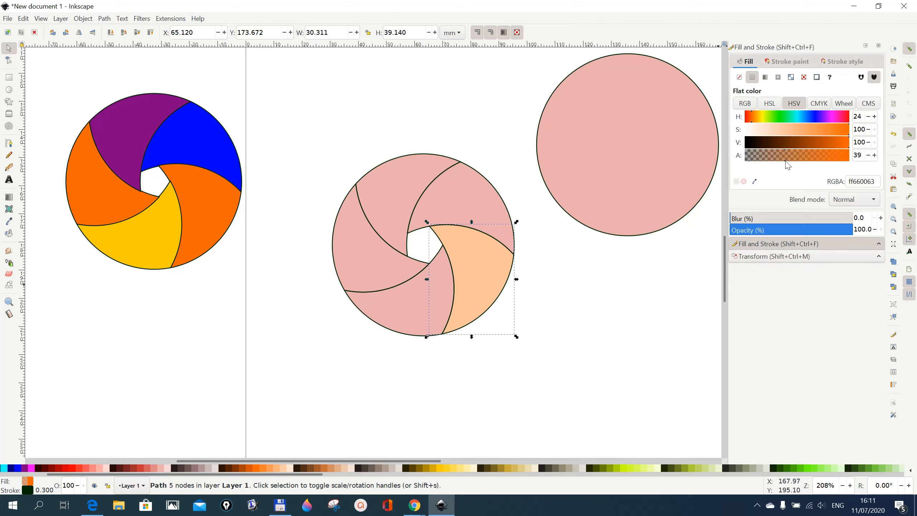
{"action": "left_click_drag", "start_coordinate": [786, 161], "coordinate": [849, 160]}
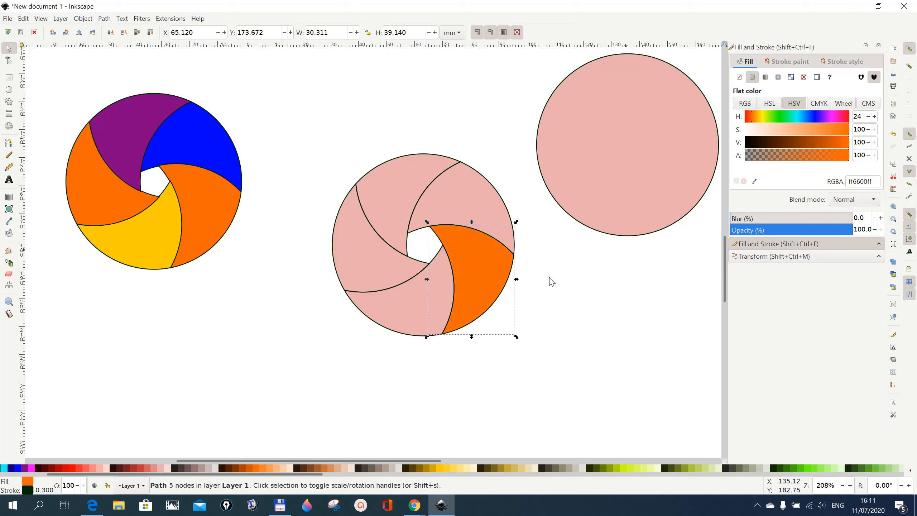
- Fill the bottom blade with yellow FFCC00 and set its fill alpha to 100
{"action": "left_click", "coordinate": [410, 317]}
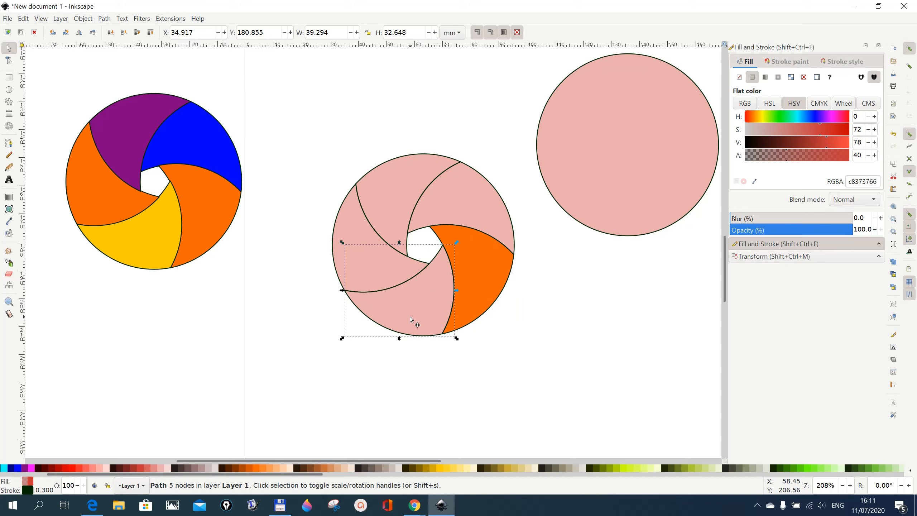
{"action": "left_click", "coordinate": [436, 468]}
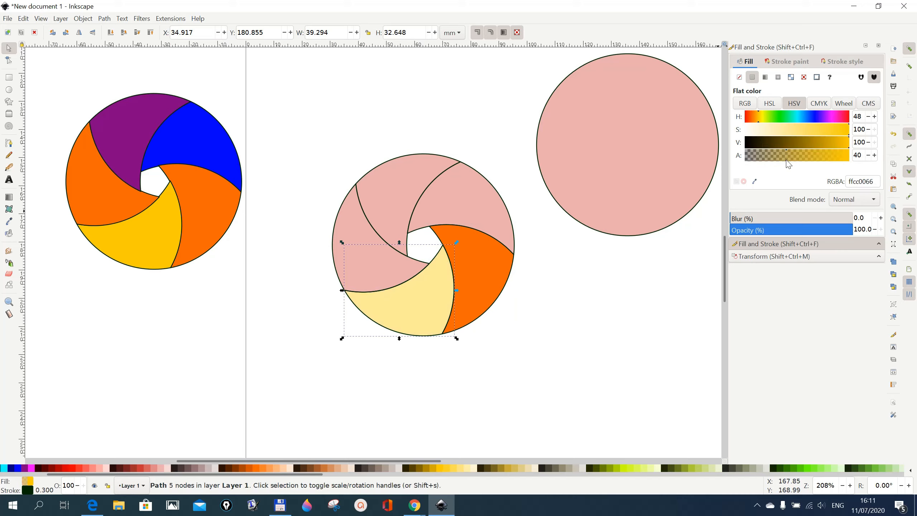
{"action": "left_click", "coordinate": [812, 159]}
{"action": "left_click", "coordinate": [849, 157]}
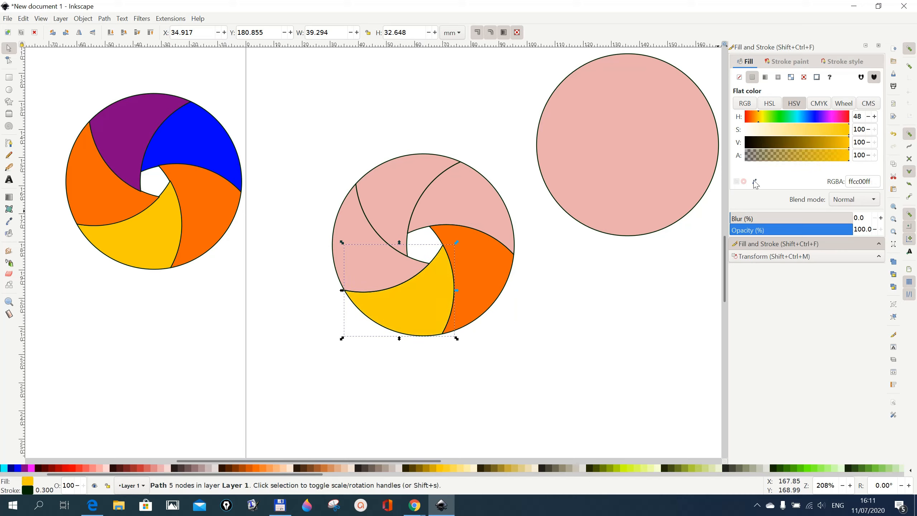
- Fill the left blade with orange FF6600 at a fill alpha of 100
{"action": "left_click", "coordinate": [381, 269]}
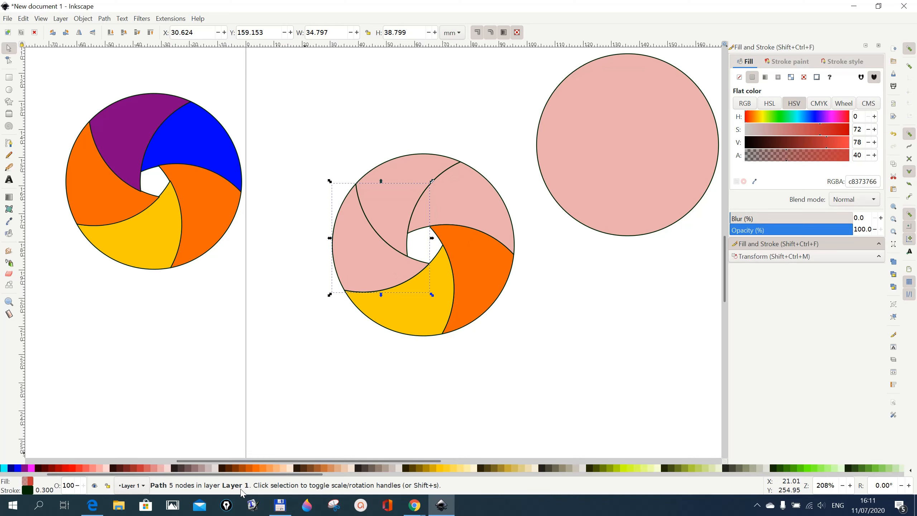
{"action": "left_click", "coordinate": [257, 467]}
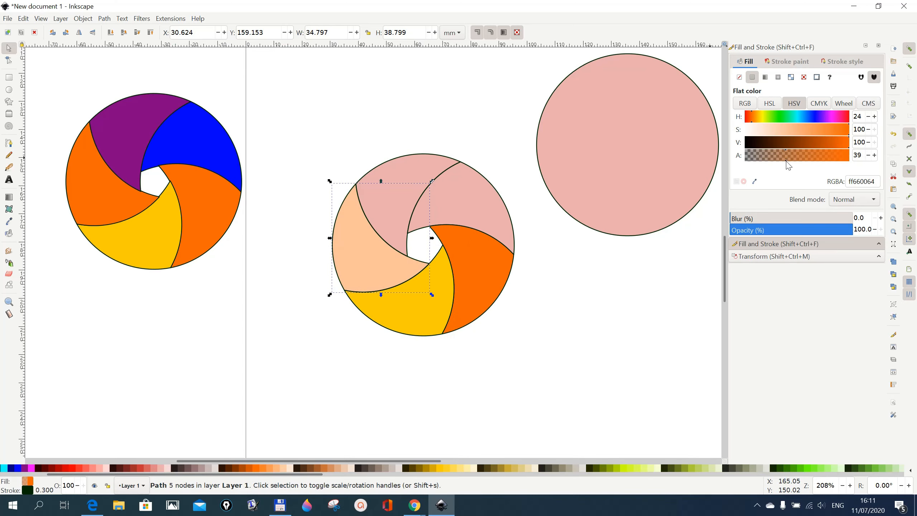
{"action": "left_click_drag", "start_coordinate": [787, 162], "coordinate": [857, 165]}
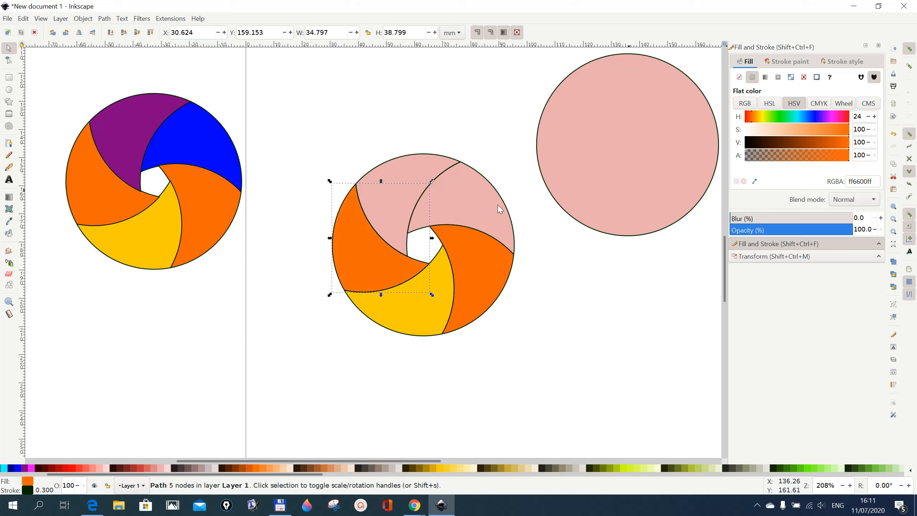
- Fill the top blade with purple 800080 and raise its fill alpha to full
{"action": "left_click", "coordinate": [396, 207]}
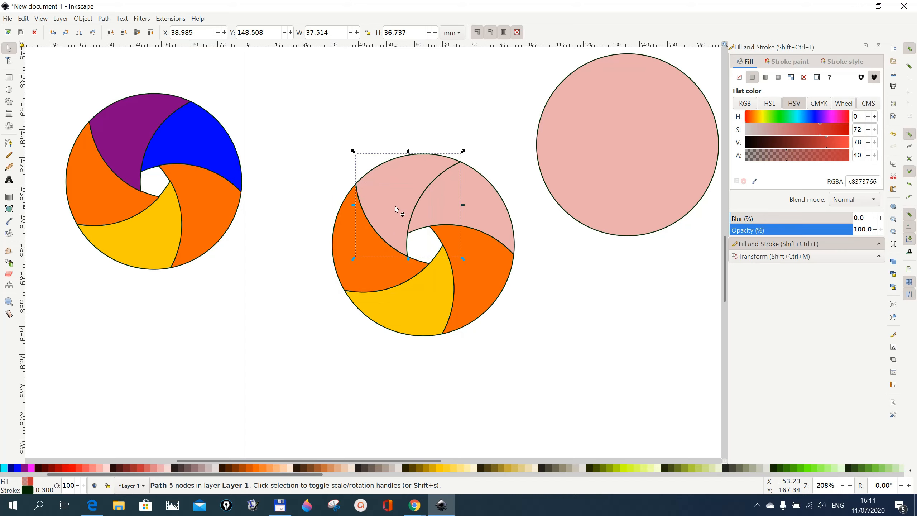
{"action": "left_click", "coordinate": [25, 468]}
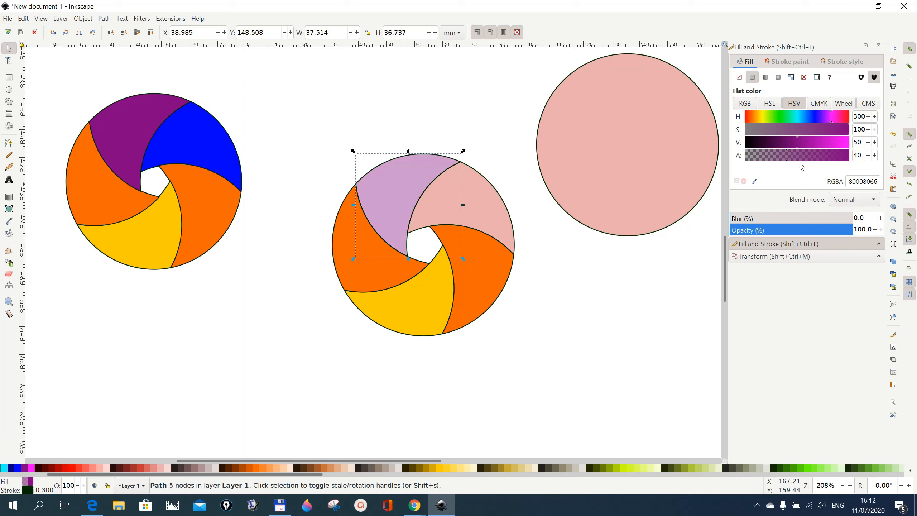
{"action": "left_click", "coordinate": [840, 159]}
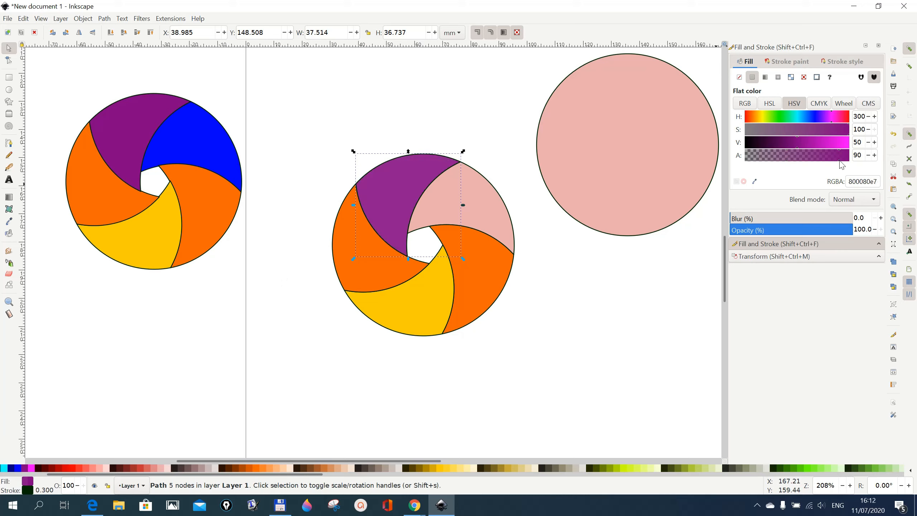
{"action": "left_click", "coordinate": [848, 159]}
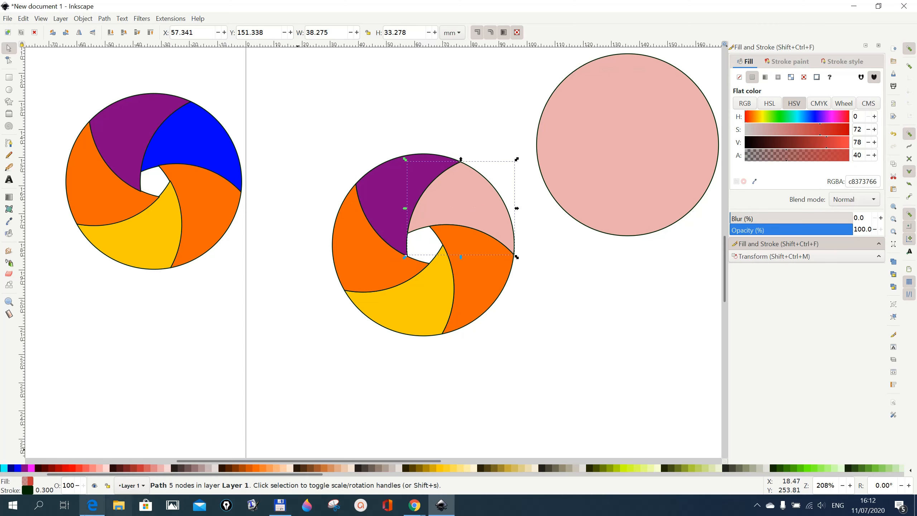
- Fill the upper-right blade with blue 0000FF, set its fill alpha to 100 and deselect it
{"action": "left_click", "coordinate": [18, 468]}
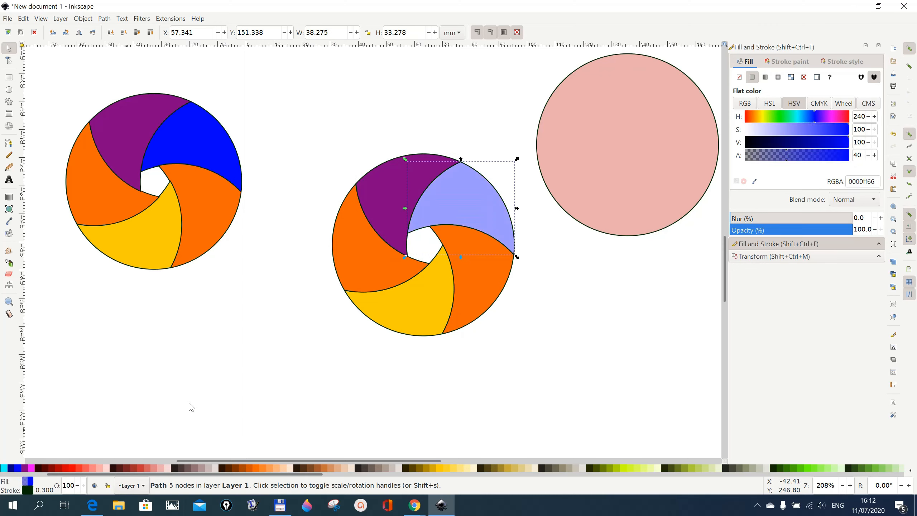
{"action": "left_click", "coordinate": [811, 157]}
{"action": "left_click_drag", "start_coordinate": [814, 163], "coordinate": [861, 163]}
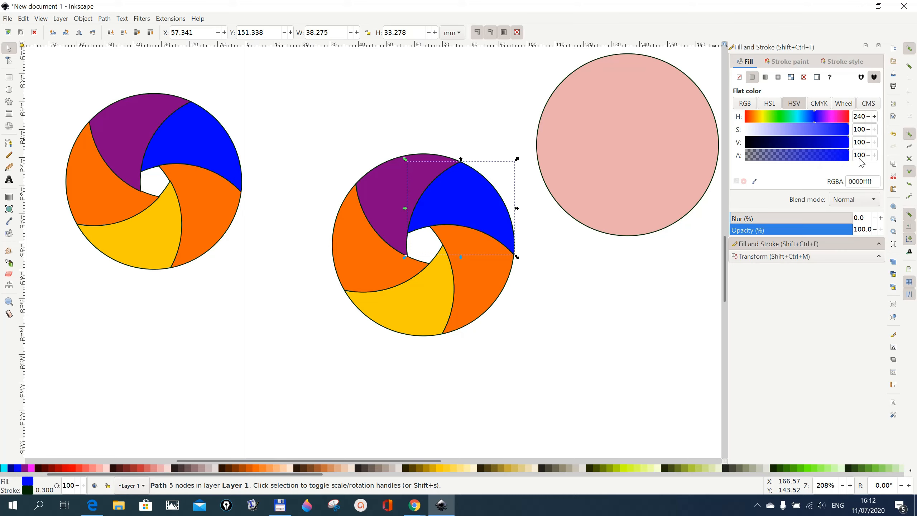
{"action": "left_click", "coordinate": [619, 311]}
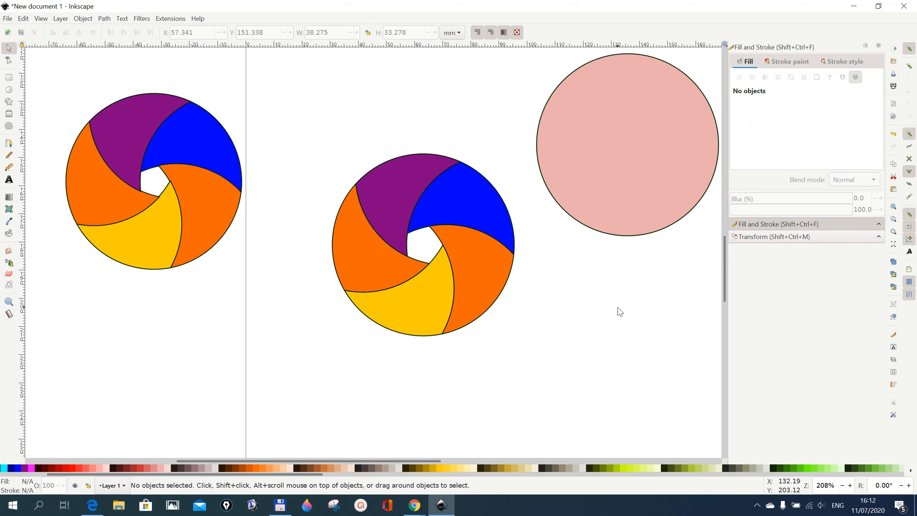